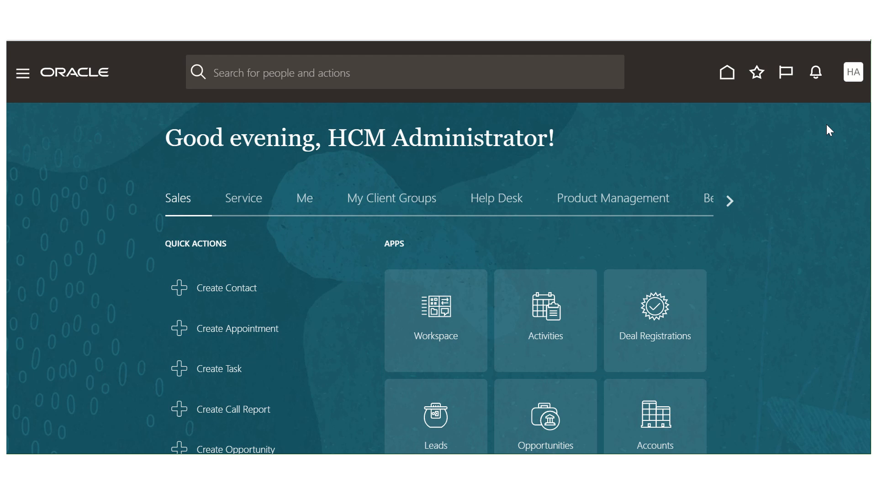
# Open the Setup and Maintenance work area under My Enterprise.
pyautogui.click(850, 77)
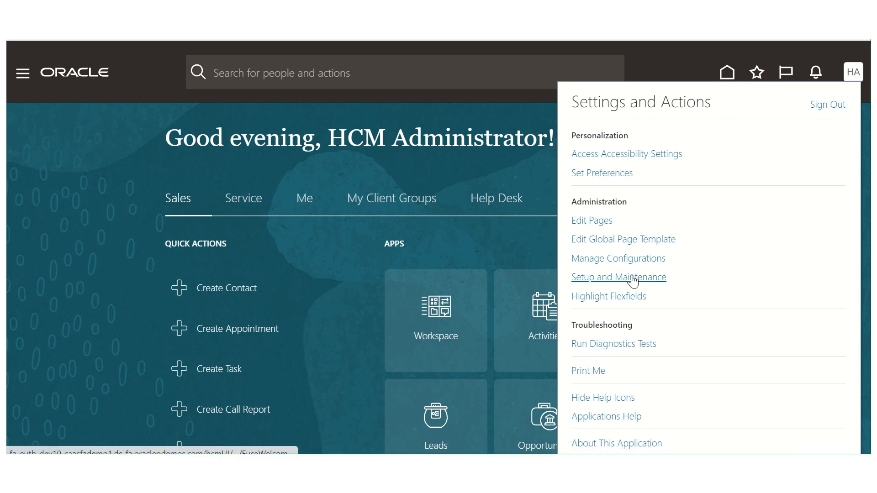
pyautogui.click(68, 229)
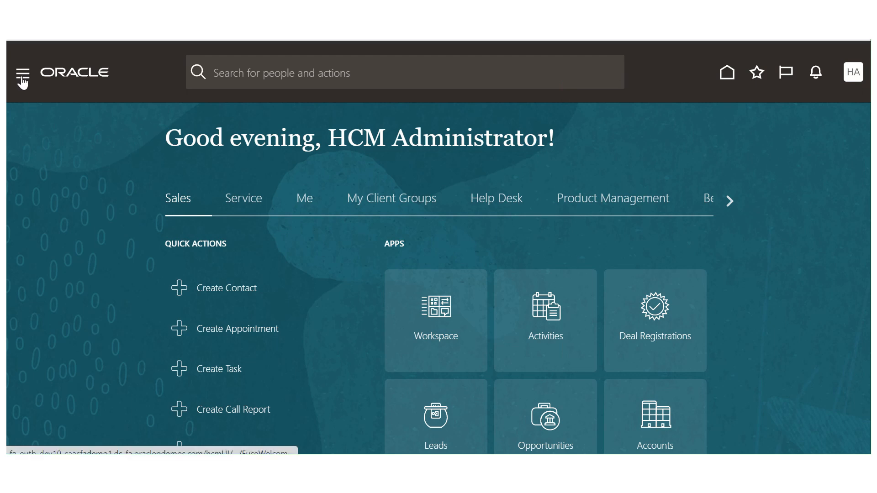
pyautogui.click(23, 77)
pyautogui.scroll(-2, 235, 267)
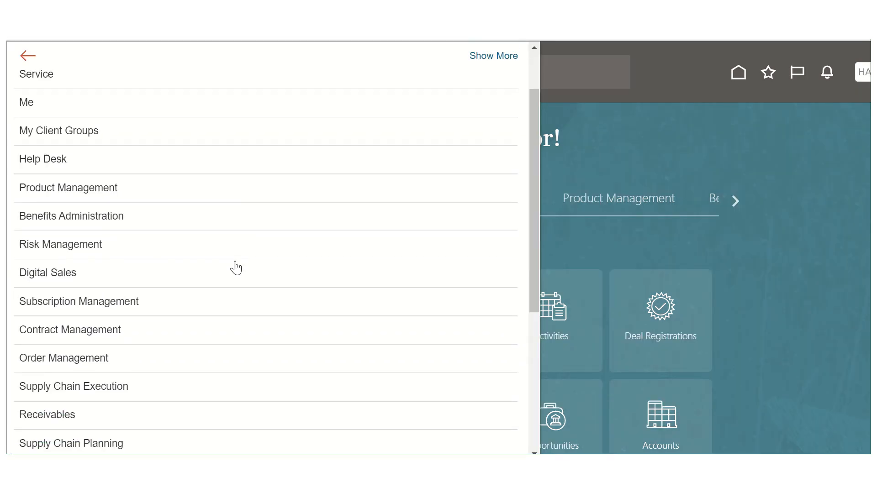
pyautogui.scroll(-5, 235, 267)
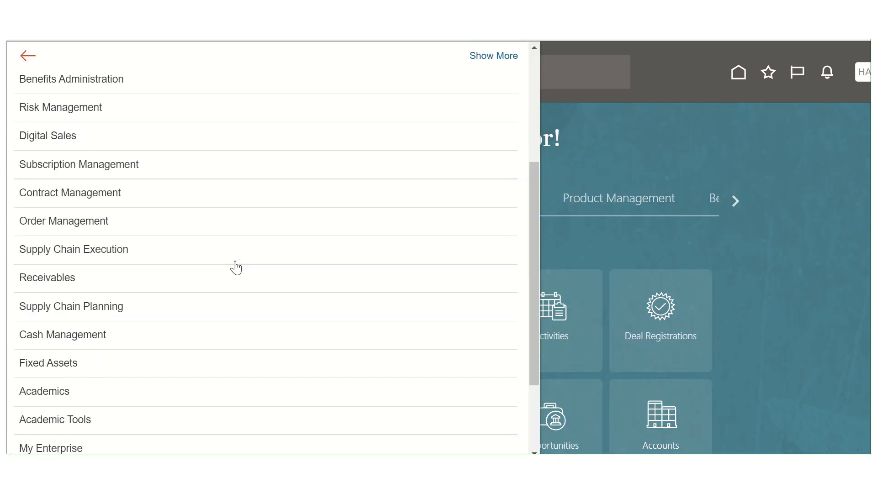
pyautogui.click(160, 340)
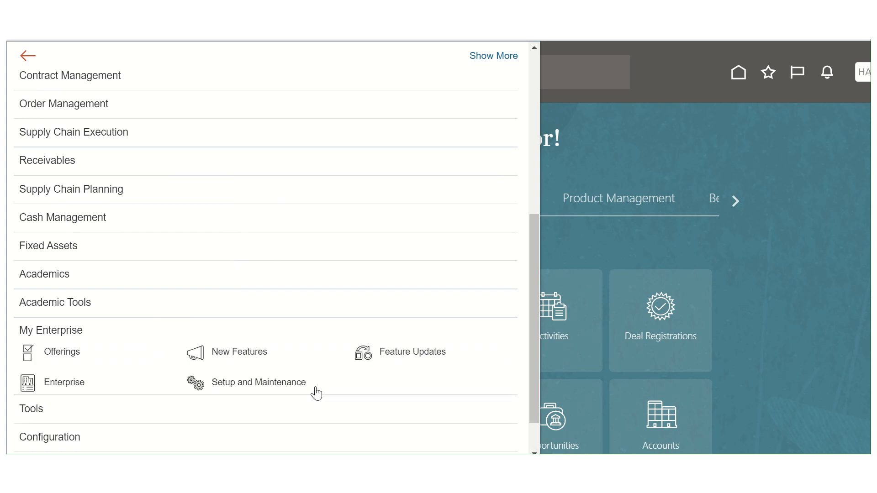
pyautogui.click(245, 384)
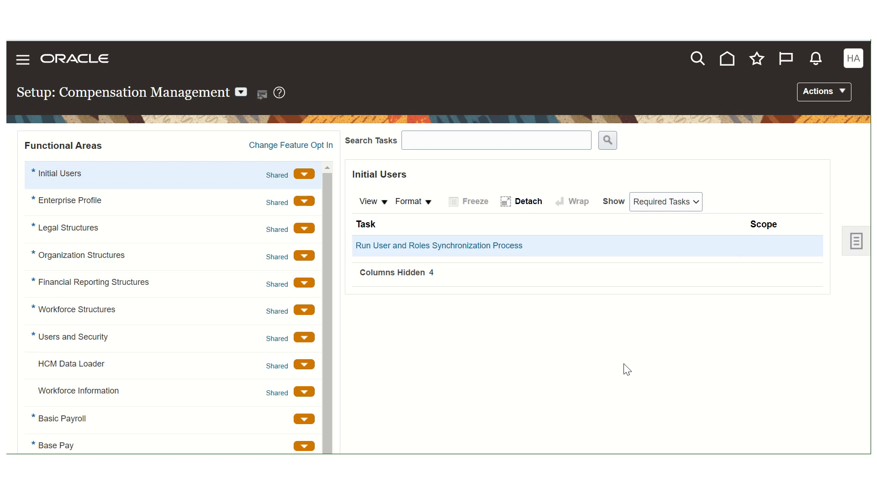
# Search the setup tasks for Manage Enterprise HCM Information and open that task.
pyautogui.click(856, 240)
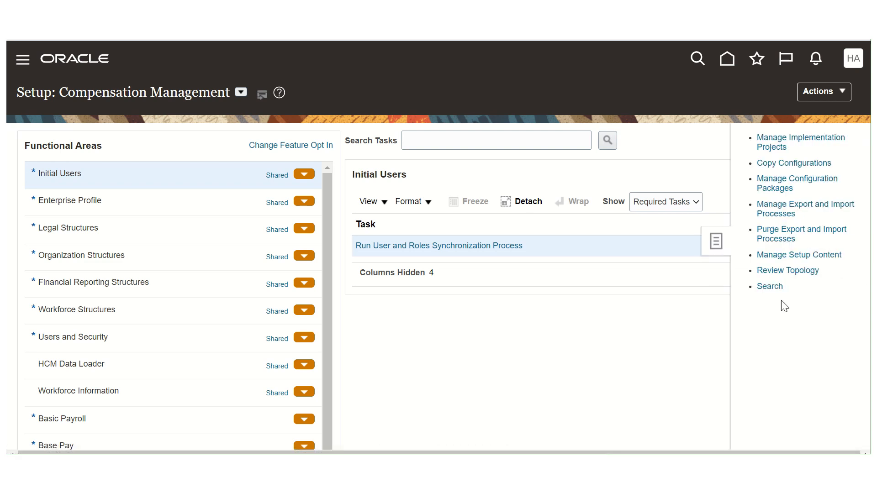
pyautogui.click(769, 285)
pyautogui.click(326, 144)
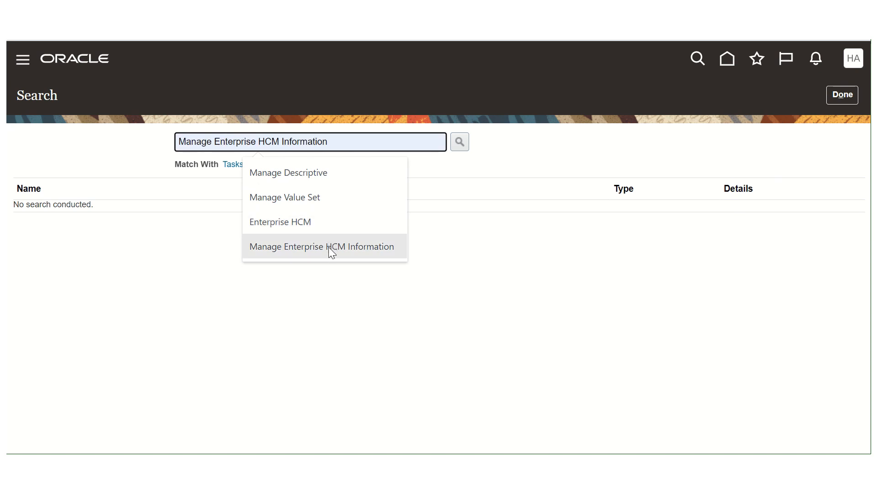
pyautogui.click(328, 247)
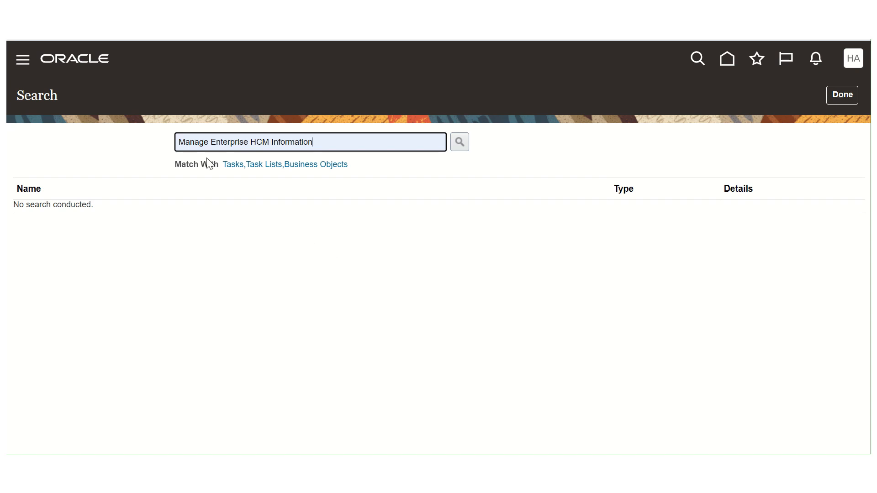
pyautogui.moveTo(177, 140); pyautogui.dragTo(344, 142)
pyautogui.click(375, 207)
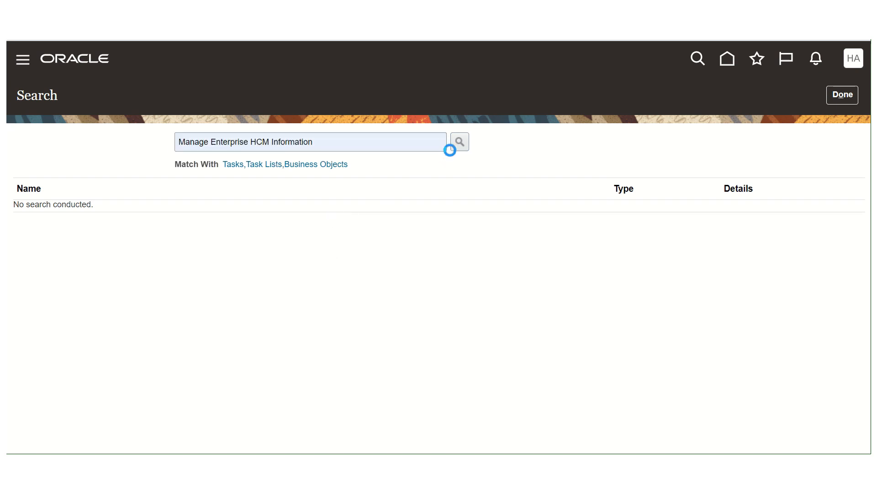
pyautogui.click(459, 143)
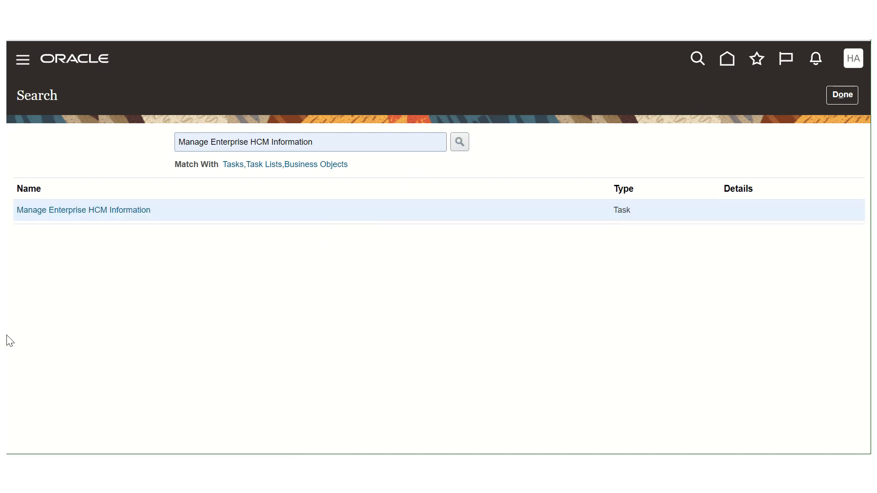
pyautogui.click(82, 209)
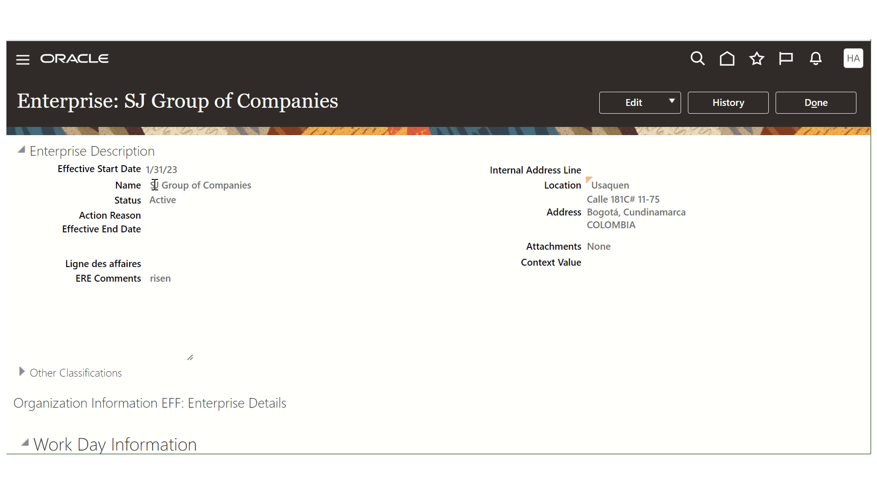
# Review the sections of the SJ Group of Companies enterprise record and open it for editing in Correct mode.
pyautogui.moveTo(155, 184); pyautogui.dragTo(226, 184)
pyautogui.click(320, 208)
pyautogui.scroll(-7, 308, 198)
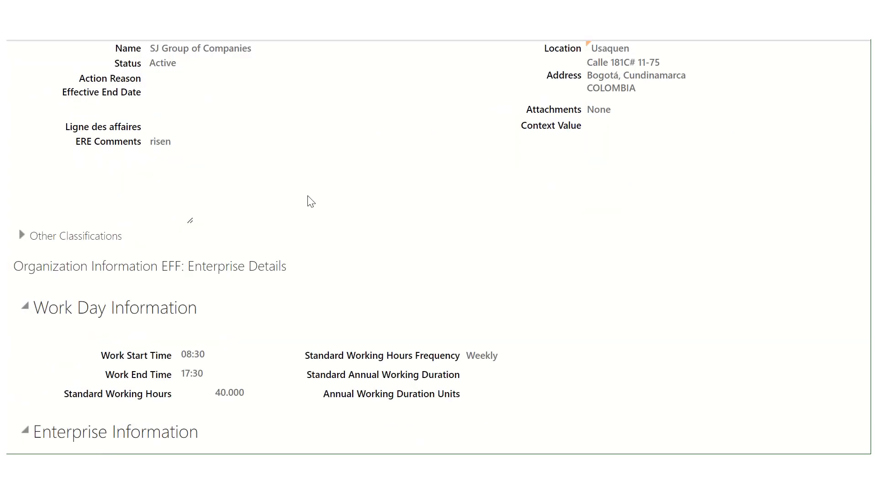
pyautogui.scroll(-18, 310, 201)
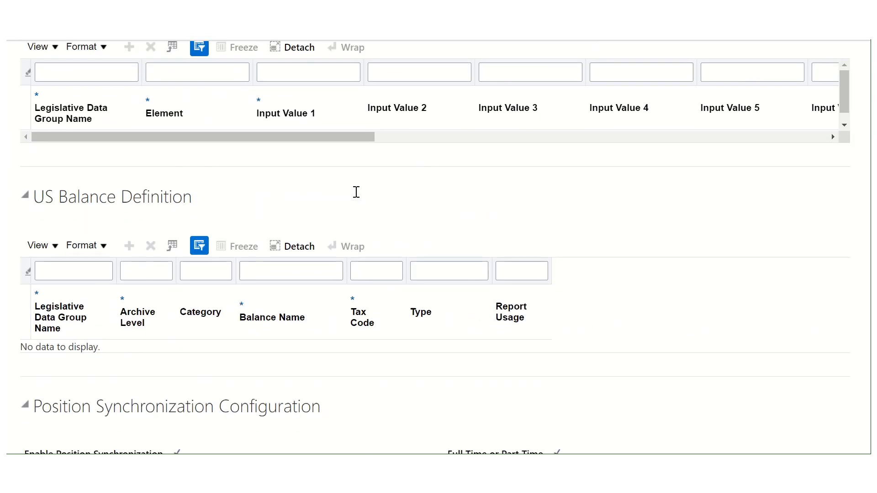
pyautogui.scroll(-11, 356, 191)
pyautogui.scroll(20, 358, 193)
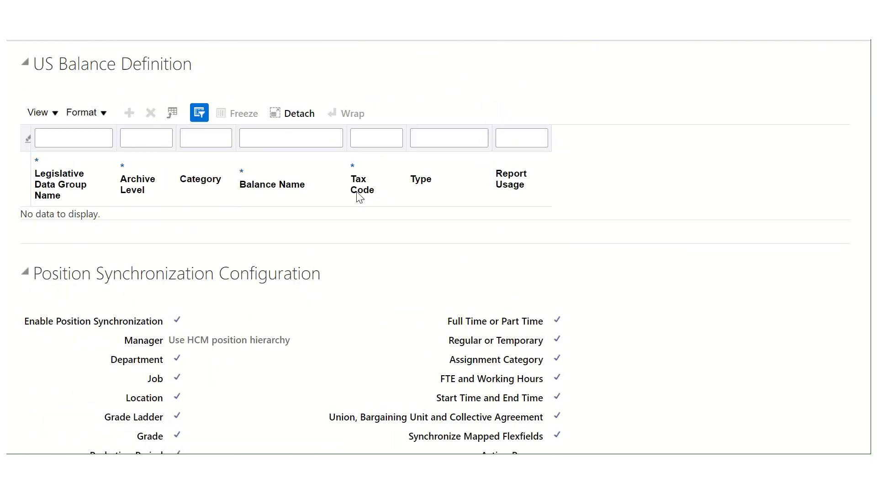
pyautogui.scroll(8, 357, 196)
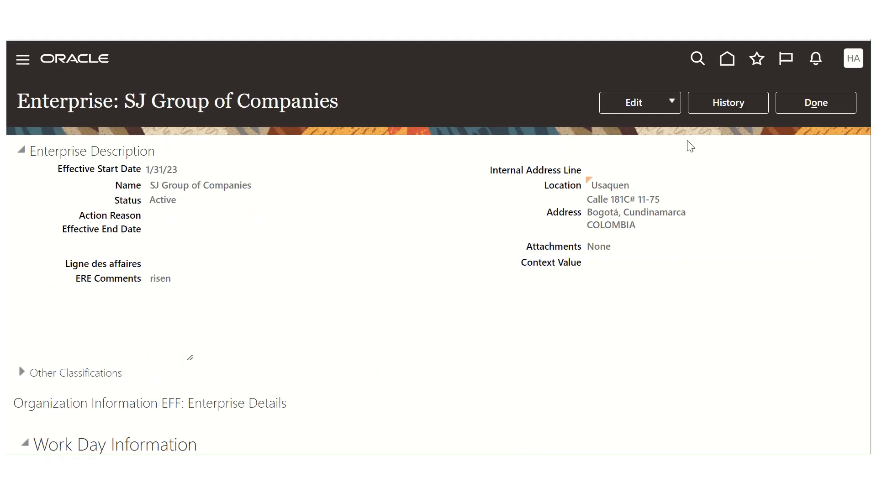
pyautogui.click(676, 104)
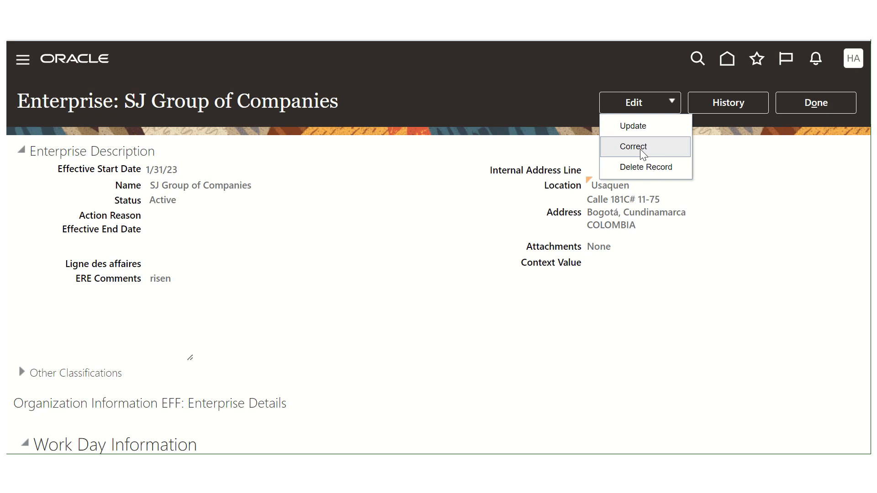
pyautogui.click(639, 148)
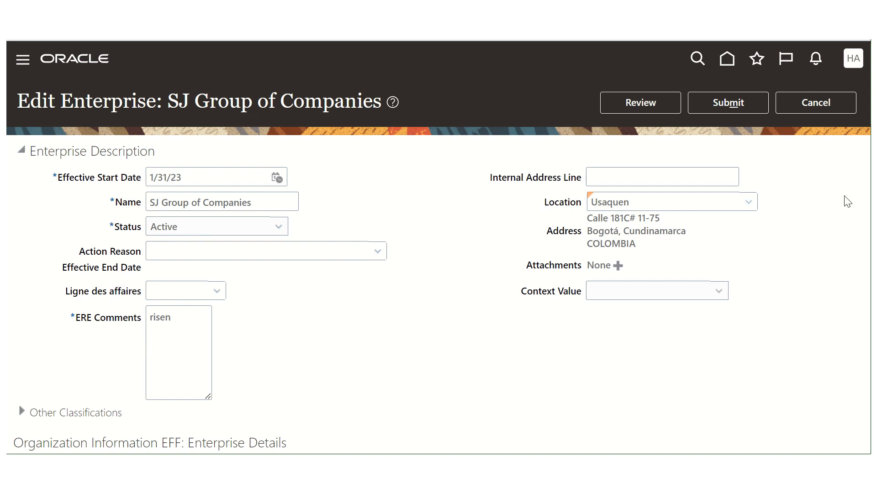
# Examine the Work Day Information section and the available choices for Standard Working Hours Frequency.
pyautogui.scroll(-5, 438, 247)
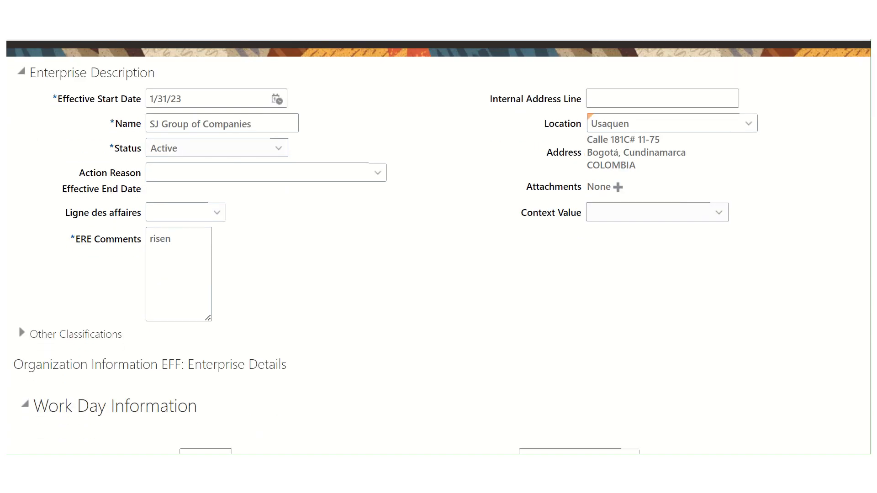
pyautogui.scroll(-3, 438, 247)
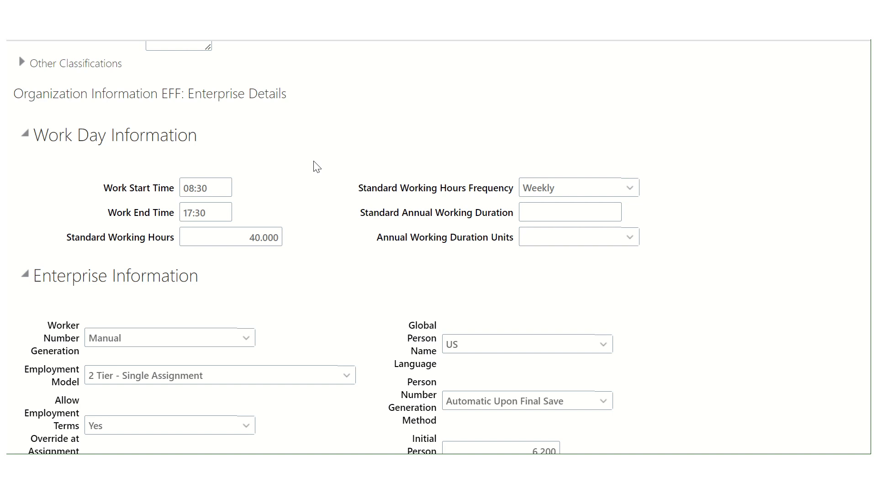
pyautogui.moveTo(35, 136); pyautogui.dragTo(219, 137)
pyautogui.click(251, 145)
pyautogui.click(628, 182)
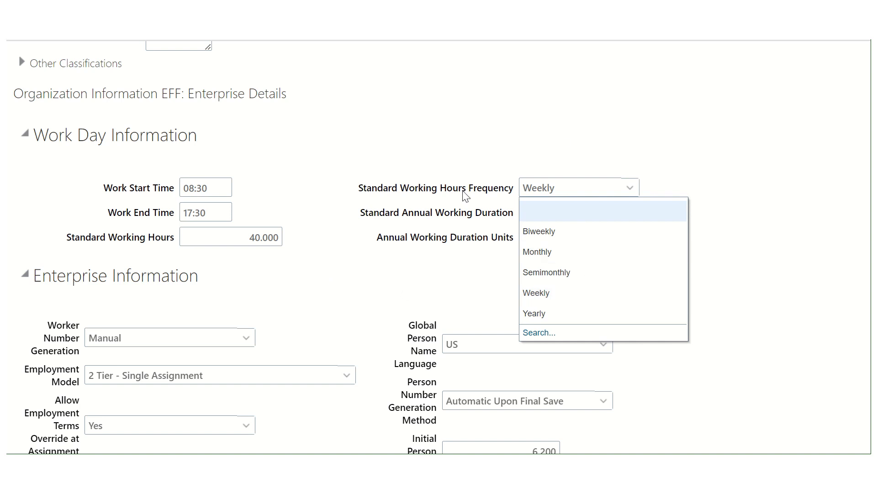
pyautogui.click(396, 264)
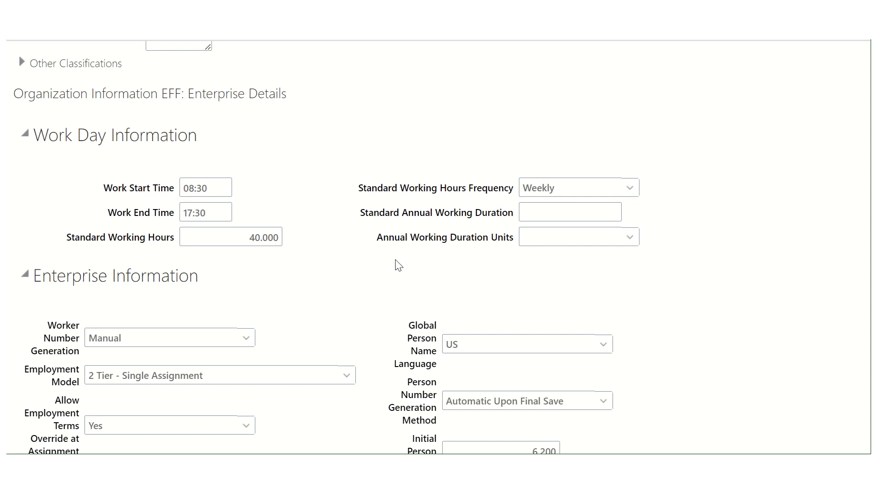
# Examine the Enterprise Information section and the available choices for Worker Number Generation.
pyautogui.scroll(-2, 399, 266)
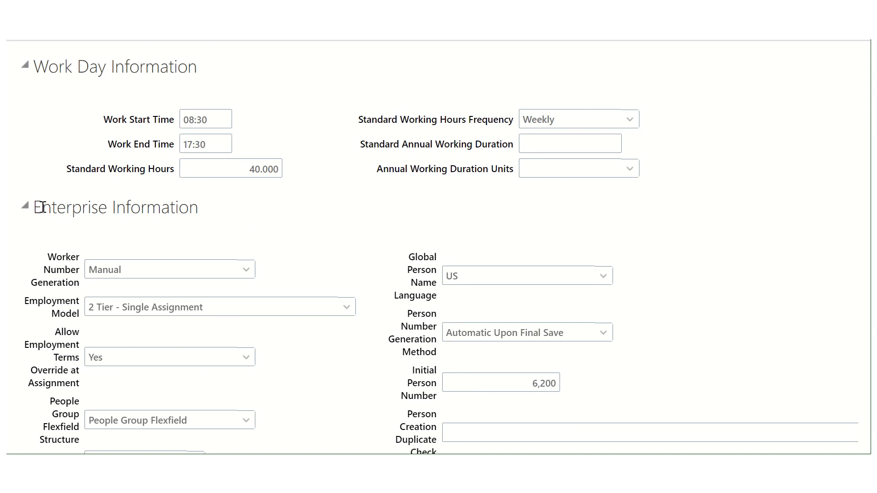
pyautogui.moveTo(35, 206); pyautogui.dragTo(221, 210)
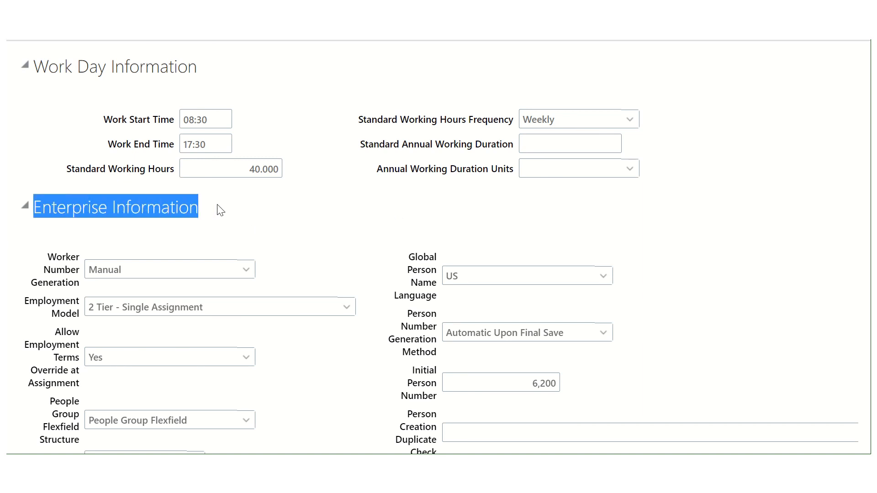
pyautogui.click(251, 219)
pyautogui.scroll(-2, 346, 223)
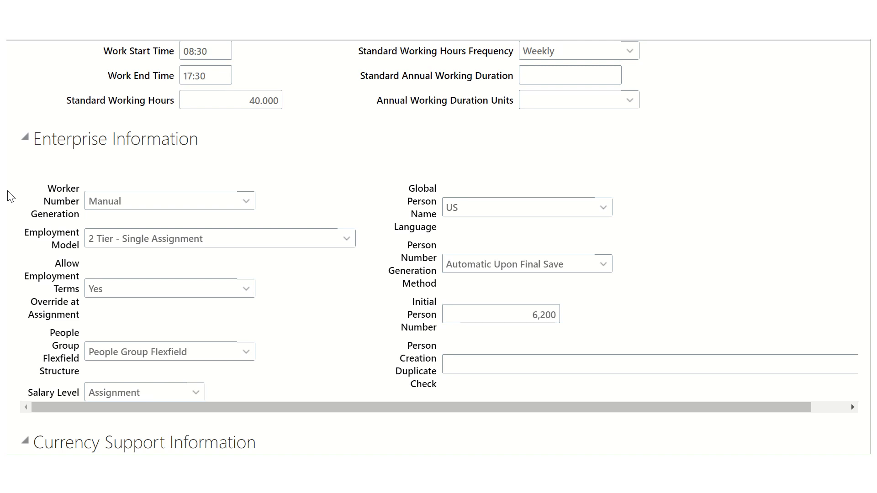
pyautogui.click(245, 199)
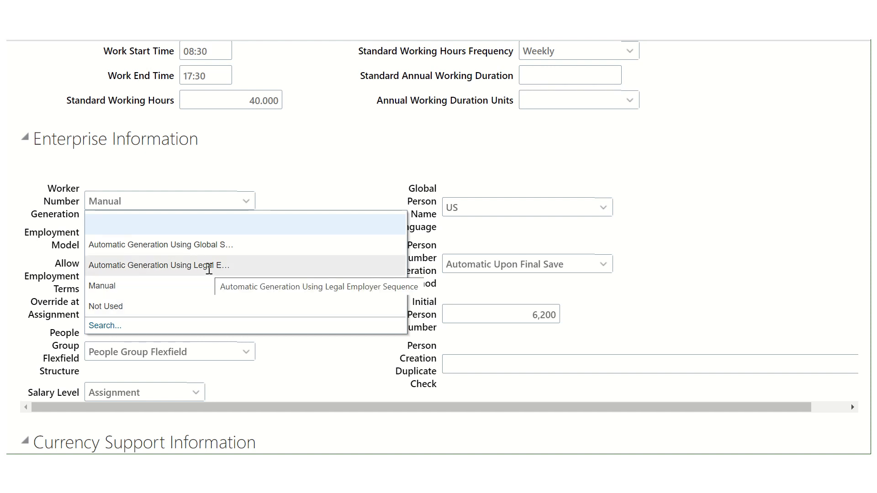
pyautogui.click(305, 181)
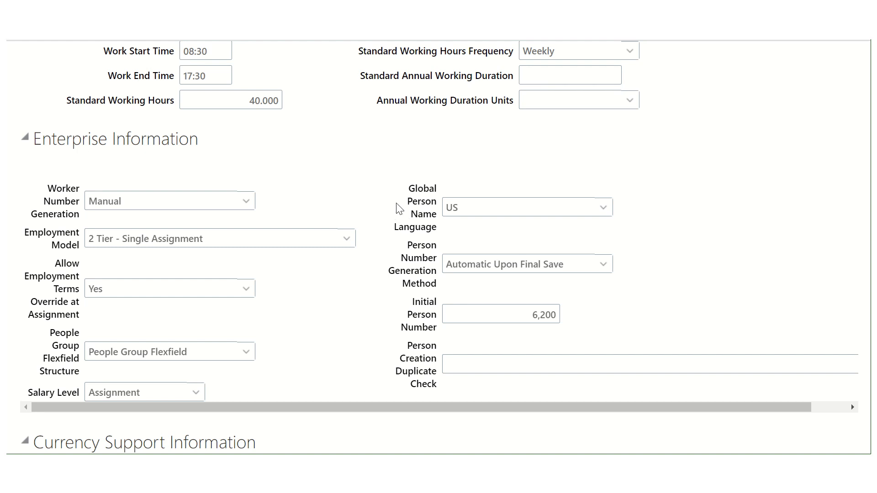
# Examine the Global Person Name Language setting and the available Employment Model choices.
pyautogui.moveTo(408, 186); pyautogui.dragTo(439, 234)
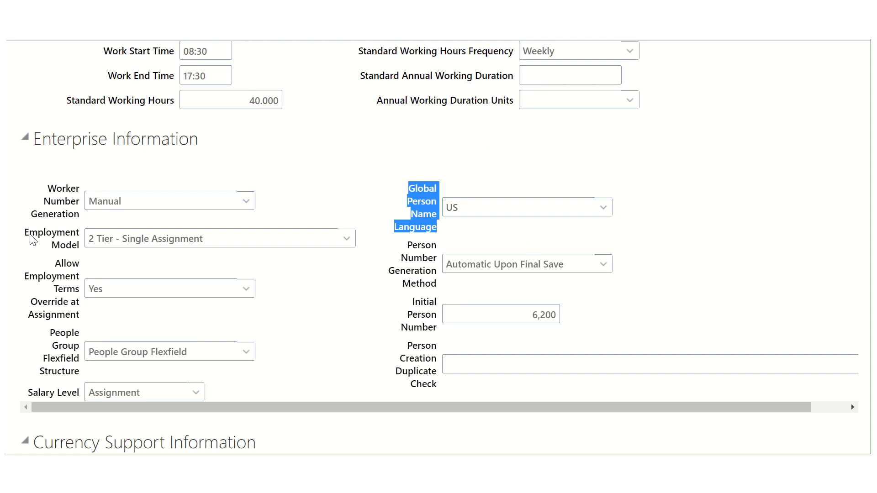
pyautogui.moveTo(26, 235); pyautogui.dragTo(77, 247)
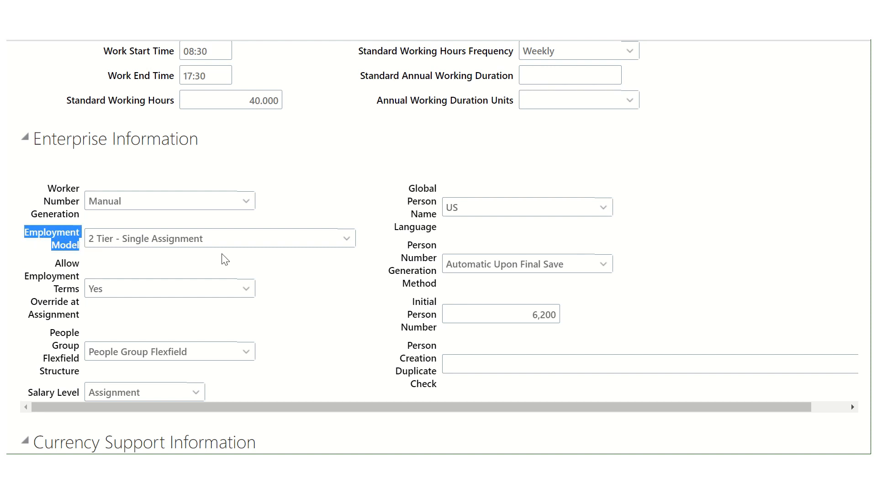
pyautogui.click(349, 242)
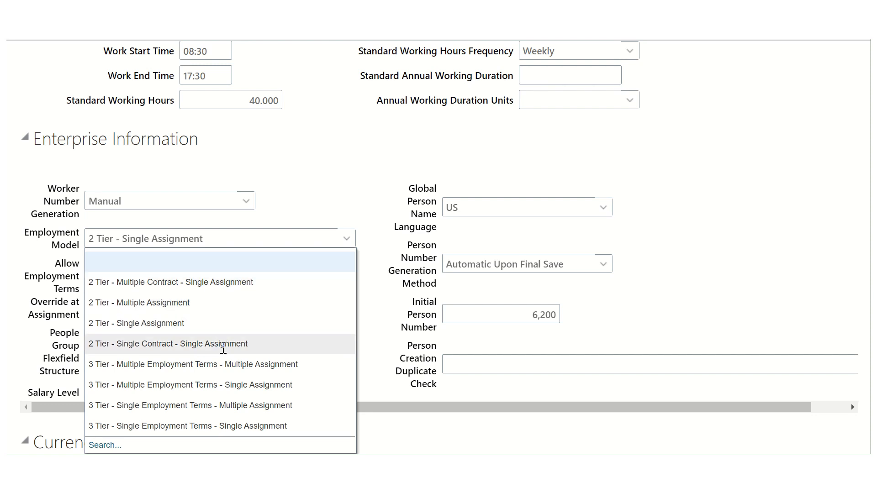
pyautogui.click(328, 192)
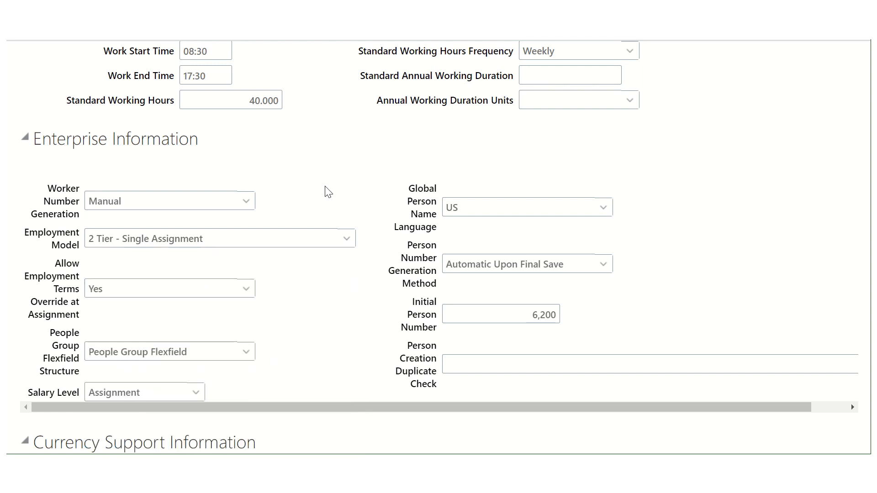
# Examine the available choices for Person Number Generation Method and the Initial Person Number setting in Enterprise Information.
pyautogui.scroll(-1, 363, 181)
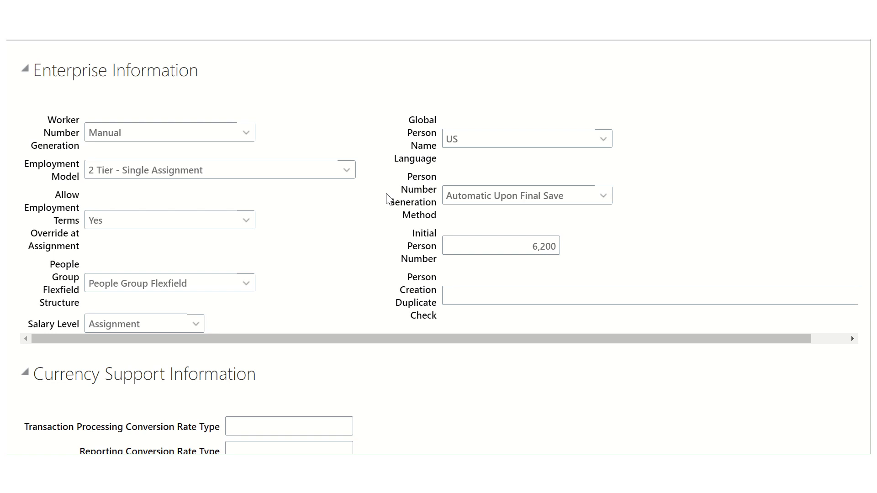
pyautogui.moveTo(408, 180); pyautogui.dragTo(455, 224)
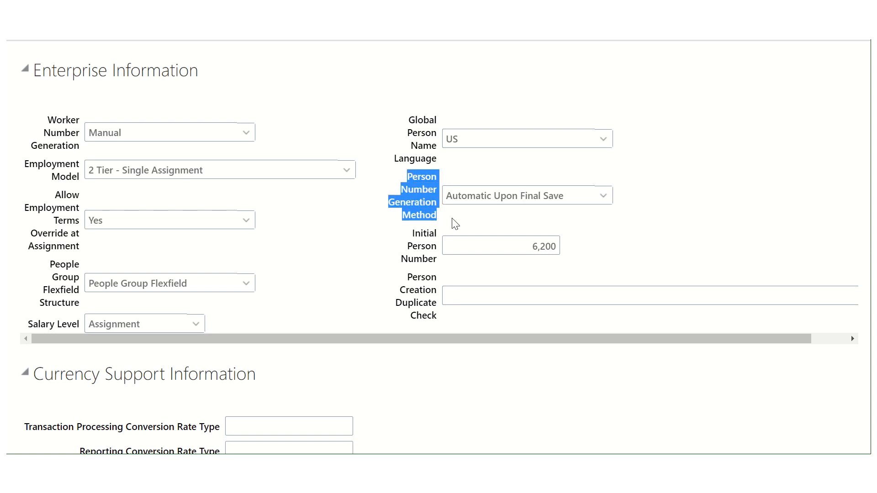
pyautogui.click(602, 198)
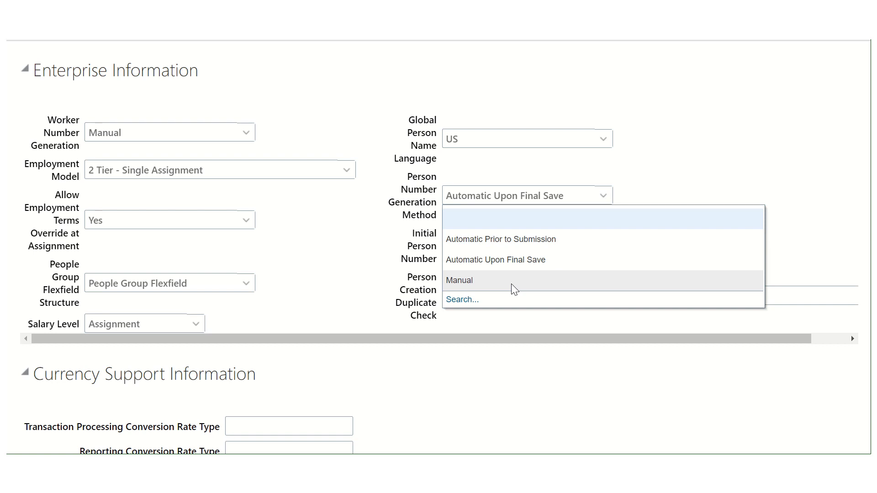
pyautogui.click(532, 242)
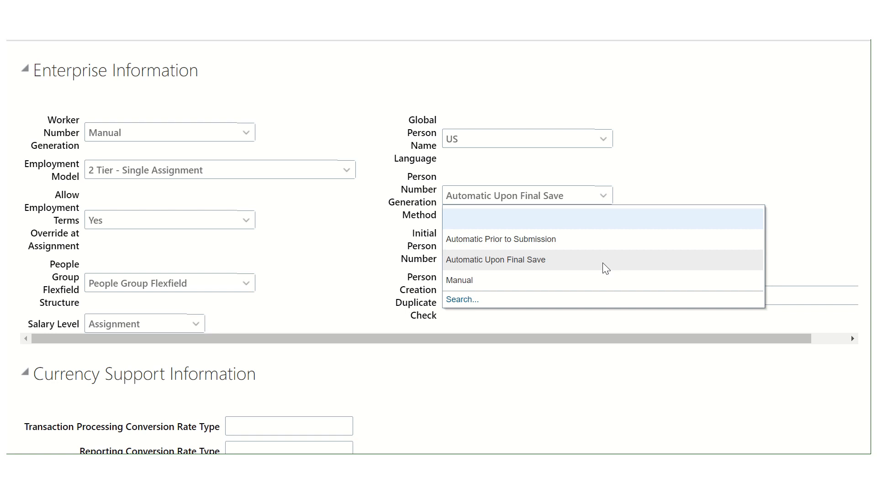
pyautogui.click(505, 256)
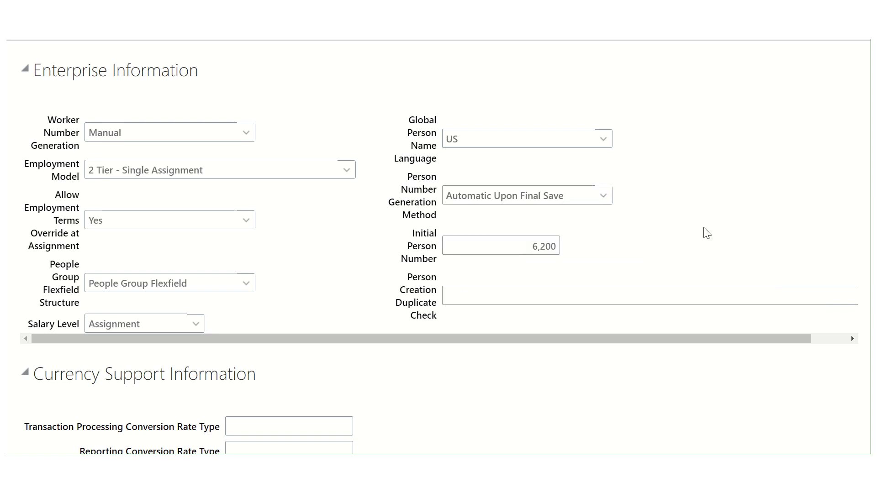
pyautogui.click(536, 247)
pyautogui.click(720, 194)
# Examine the People Group Flexfield Structure setting and the available choices for Salary Level.
pyautogui.click(188, 283)
pyautogui.tripleClick(188, 283)
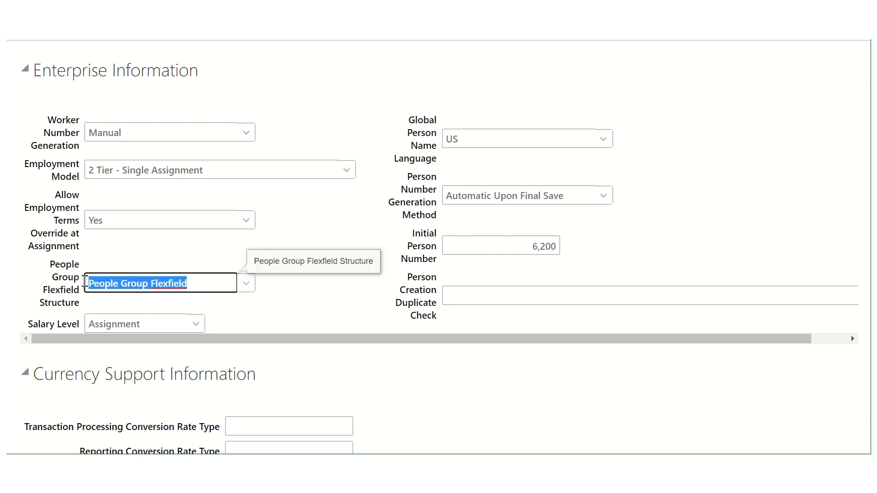
pyautogui.click(270, 306)
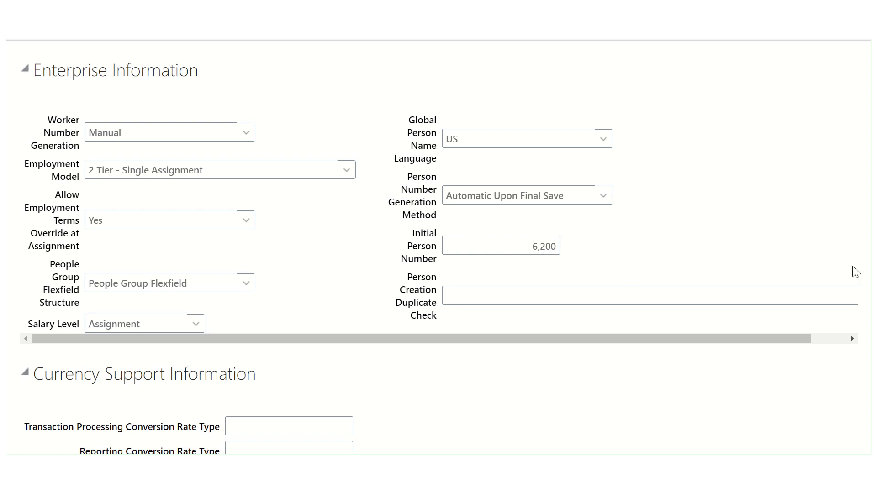
pyautogui.scroll(-2, 438, 247)
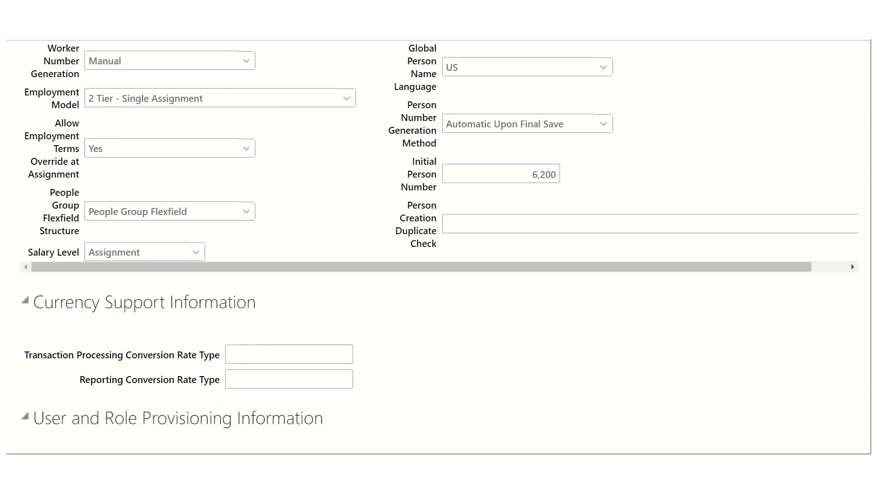
pyautogui.click(198, 250)
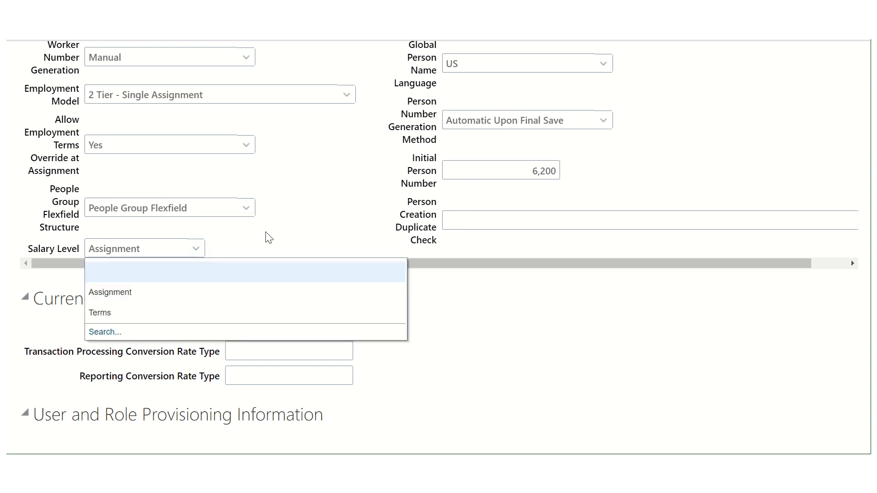
pyautogui.click(270, 245)
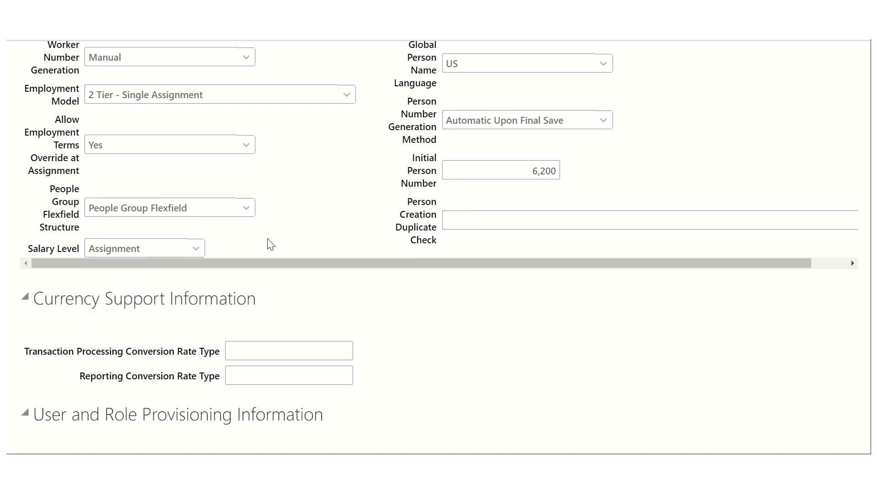
# Examine the User and Role Provisioning Information section and the available choices for User Account Creation.
pyautogui.scroll(-3, 438, 247)
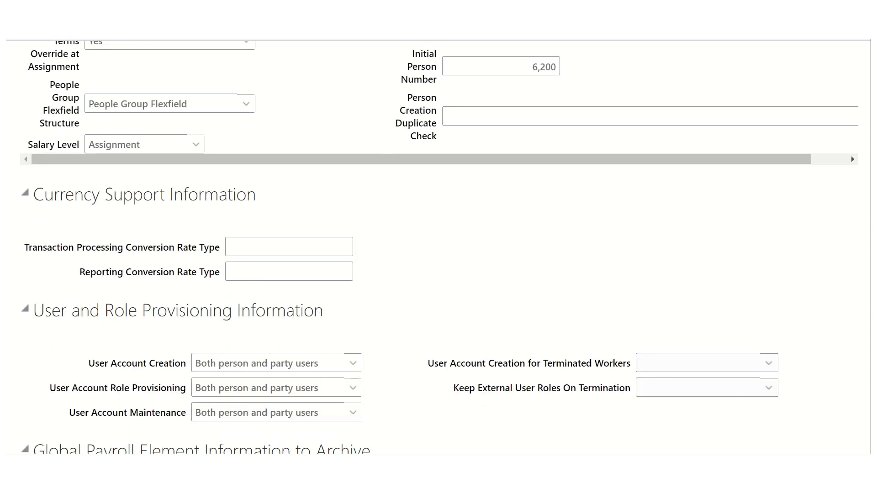
pyautogui.scroll(-2, 439, 246)
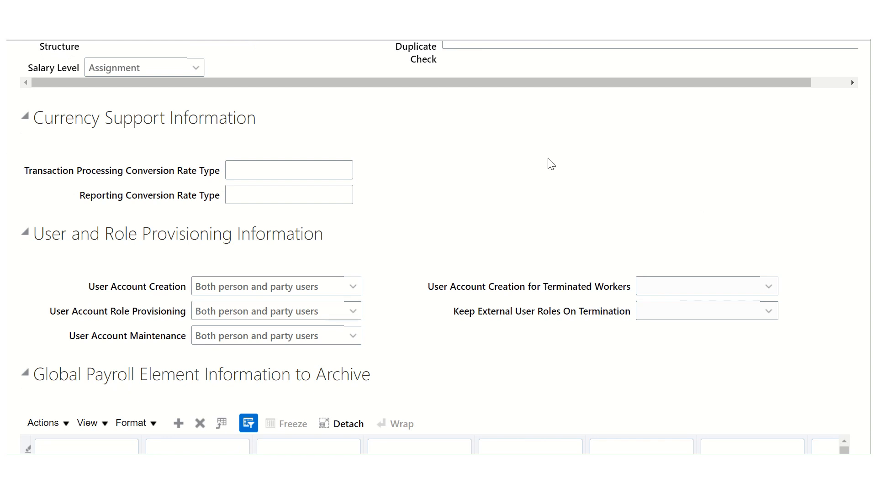
pyautogui.scroll(-2, 551, 165)
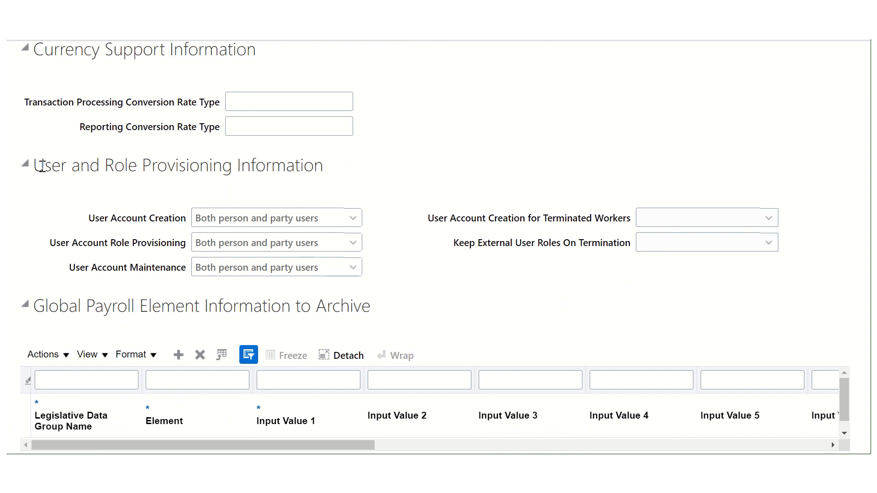
pyautogui.moveTo(39, 166); pyautogui.dragTo(378, 175)
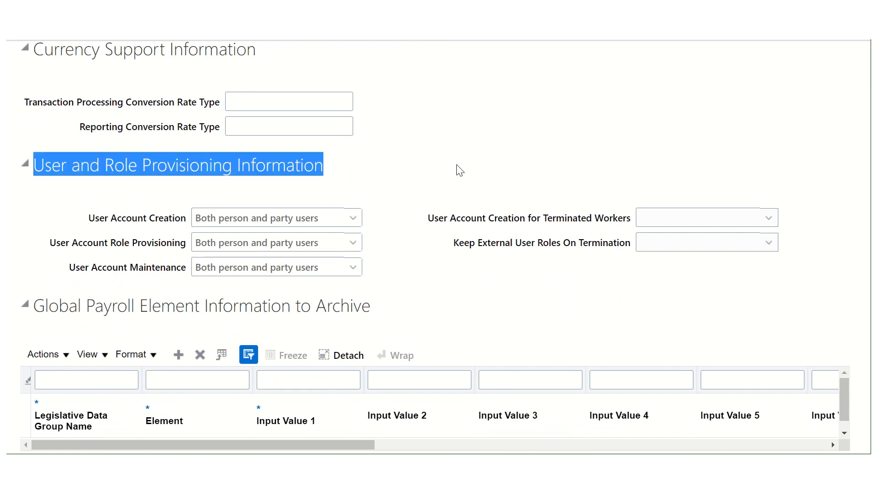
pyautogui.click(353, 225)
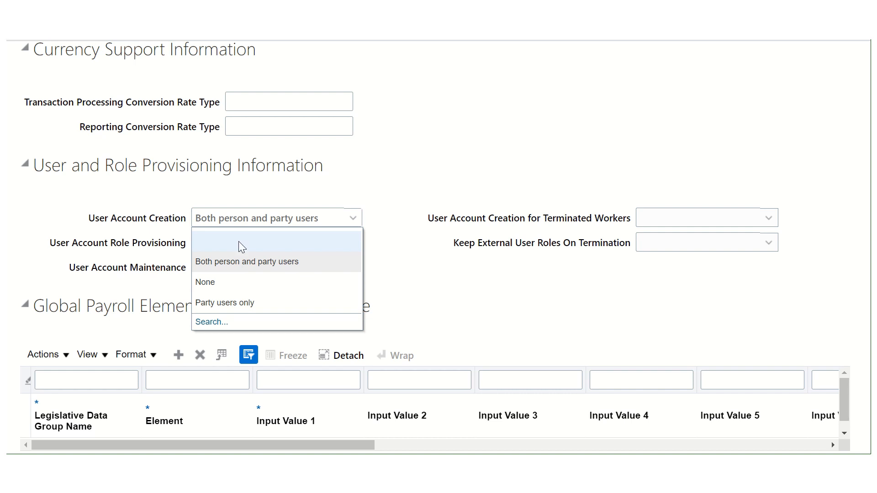
pyautogui.click(456, 183)
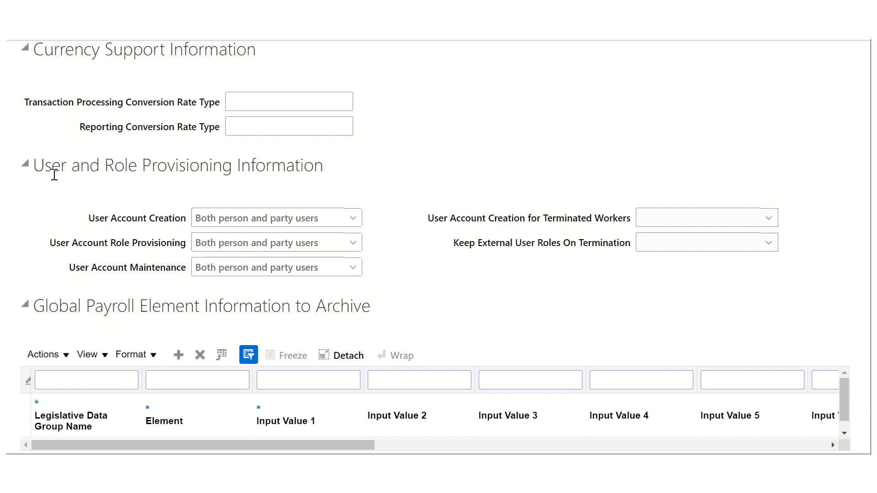
pyautogui.moveTo(36, 167); pyautogui.dragTo(345, 179)
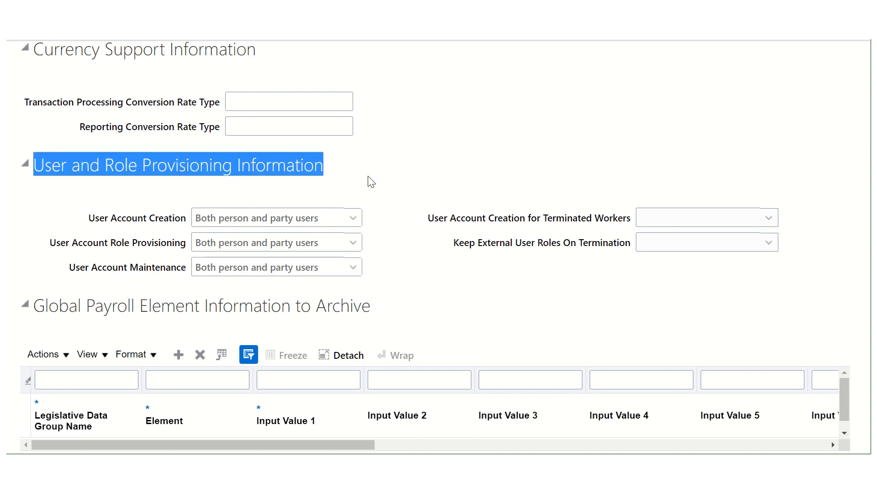
# Review the Global Payroll Element, US Balance Definition and Position Synchronization Configuration sections.
pyautogui.scroll(-5, 384, 184)
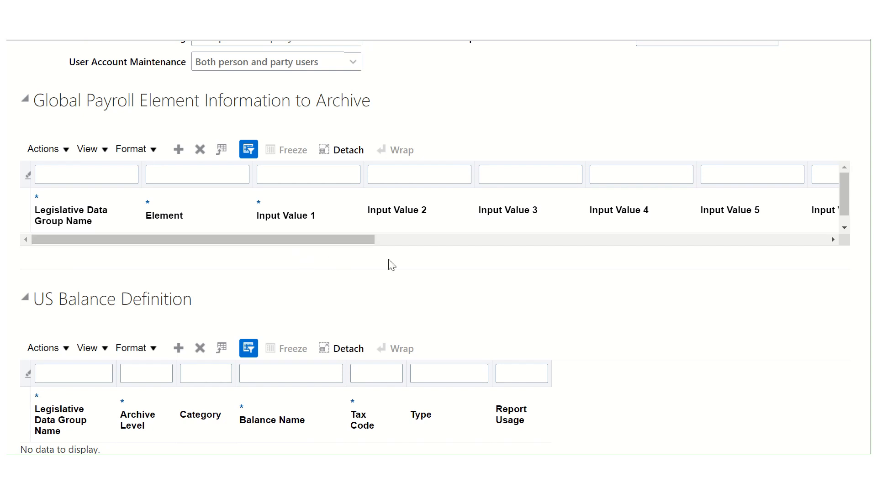
pyautogui.scroll(-3, 591, 285)
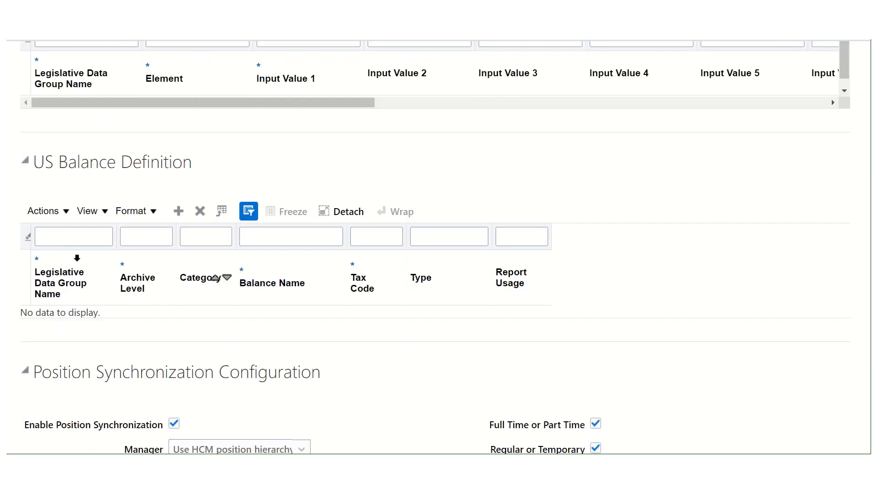
pyautogui.scroll(-2, 476, 278)
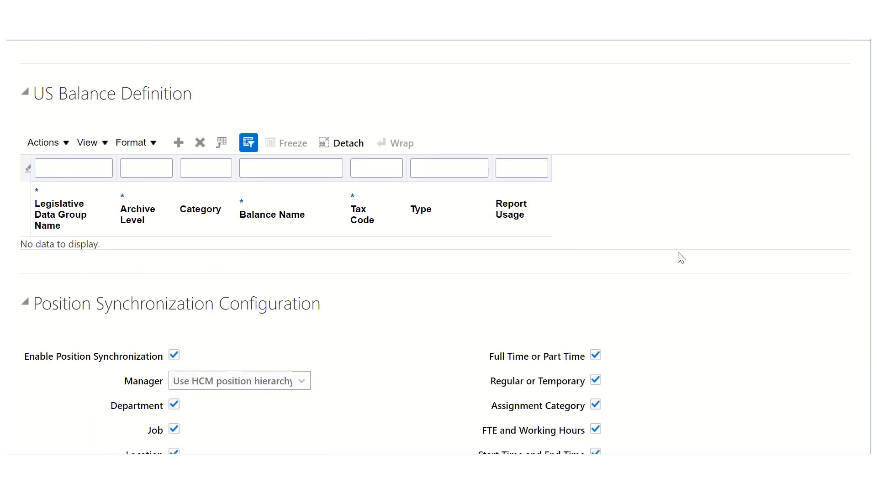
pyautogui.scroll(-3, 719, 246)
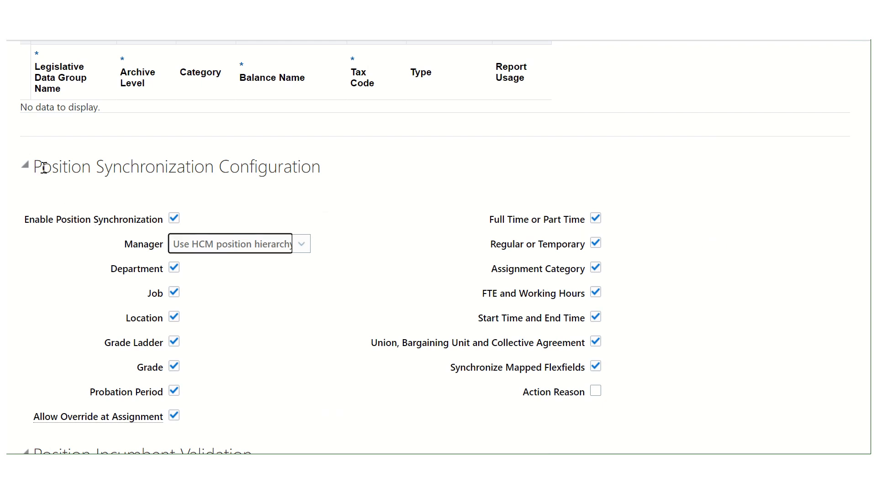
pyautogui.moveTo(36, 167); pyautogui.dragTo(362, 178)
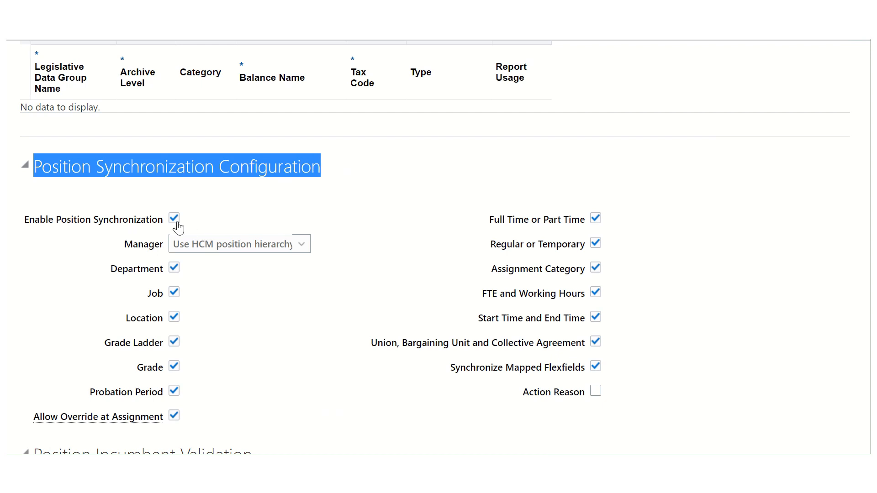
pyautogui.scroll(-2, 434, 201)
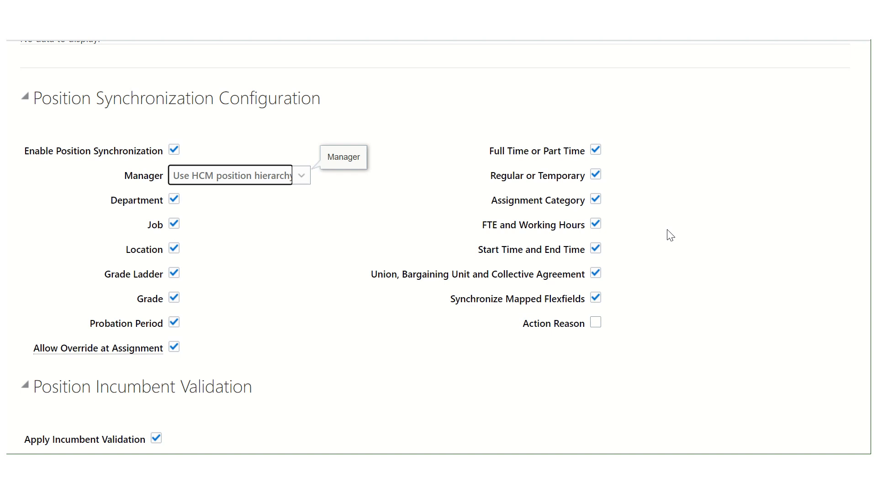
pyautogui.scroll(-1, 670, 235)
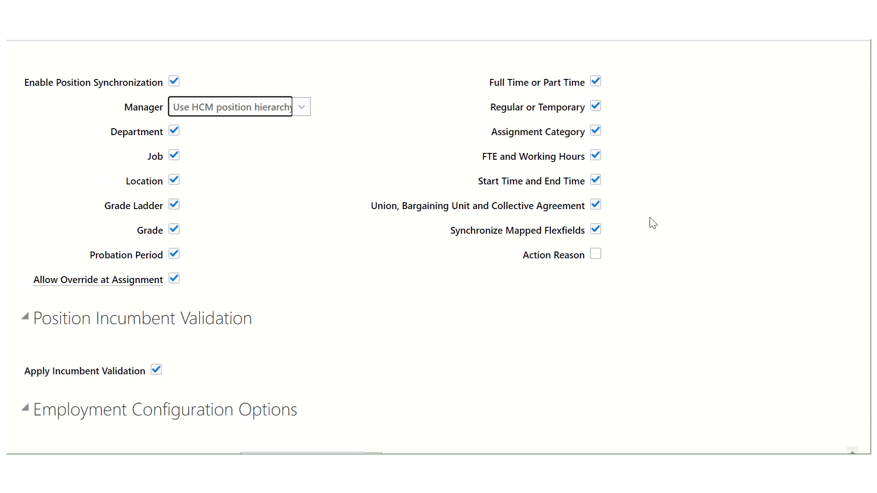
# Review the sections from Position Incumbent Validation through Workforce Structures Configuration.
pyautogui.scroll(-3, 454, 320)
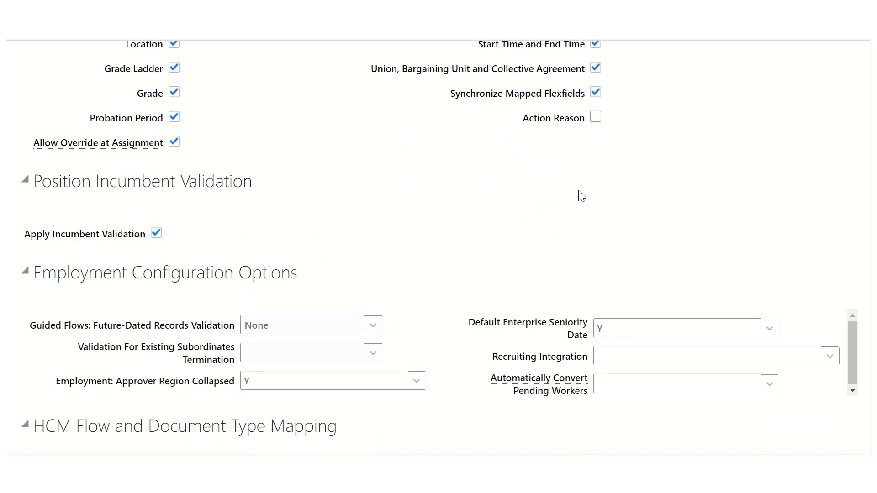
pyautogui.scroll(-5, 457, 192)
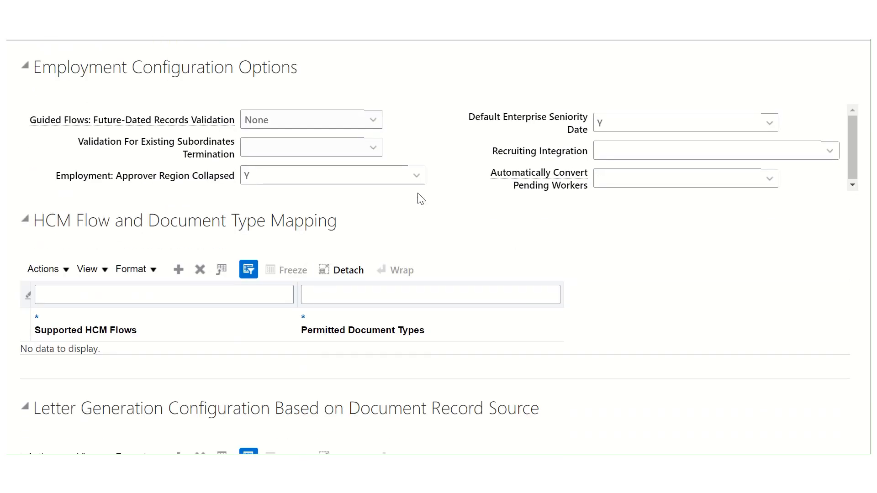
pyautogui.scroll(-6, 420, 199)
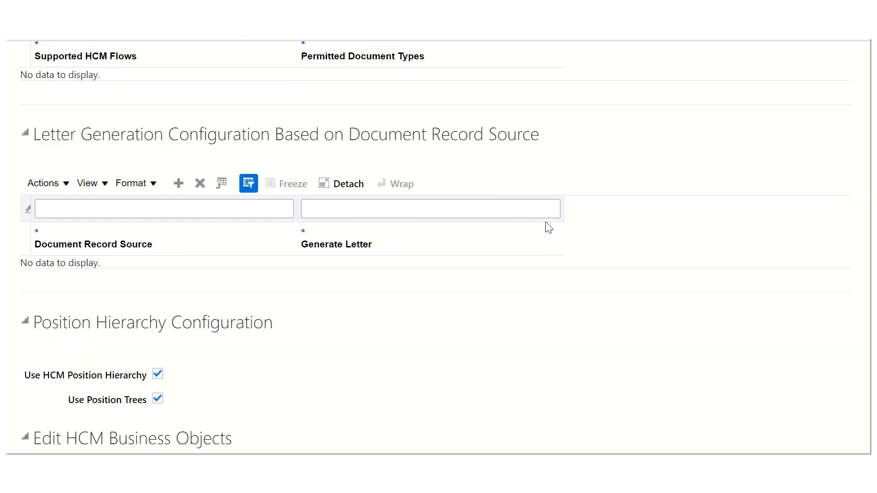
pyautogui.scroll(-5, 525, 229)
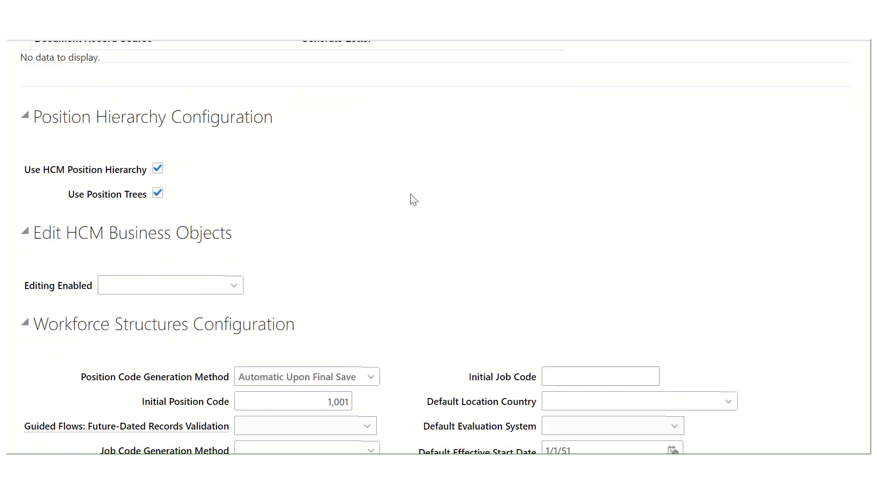
pyautogui.scroll(-6, 414, 200)
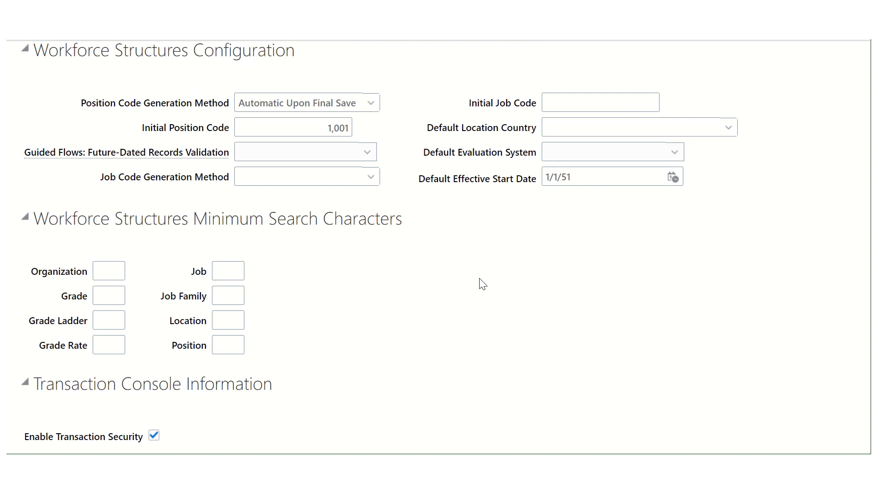
# Set the Organization minimum search characters to 3 under Workforce Structures Minimum Search Characters.
pyautogui.click(110, 273)
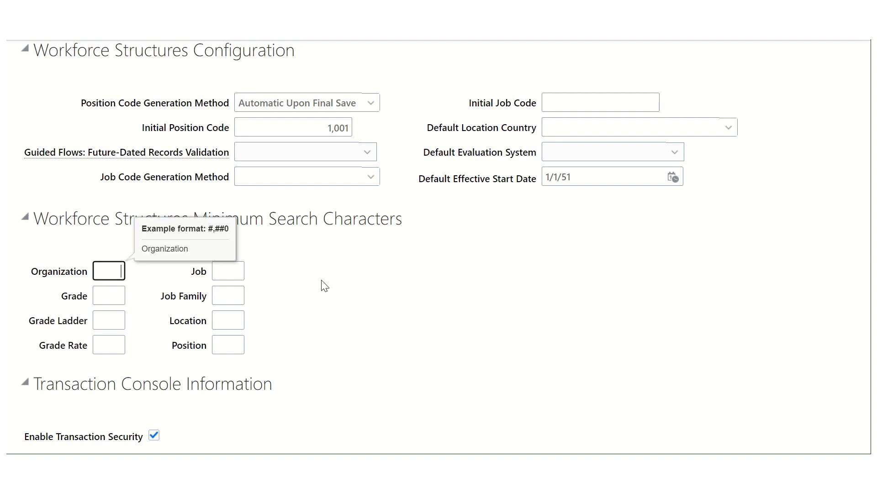
pyautogui.write('3')
pyautogui.scroll(-2, 326, 286)
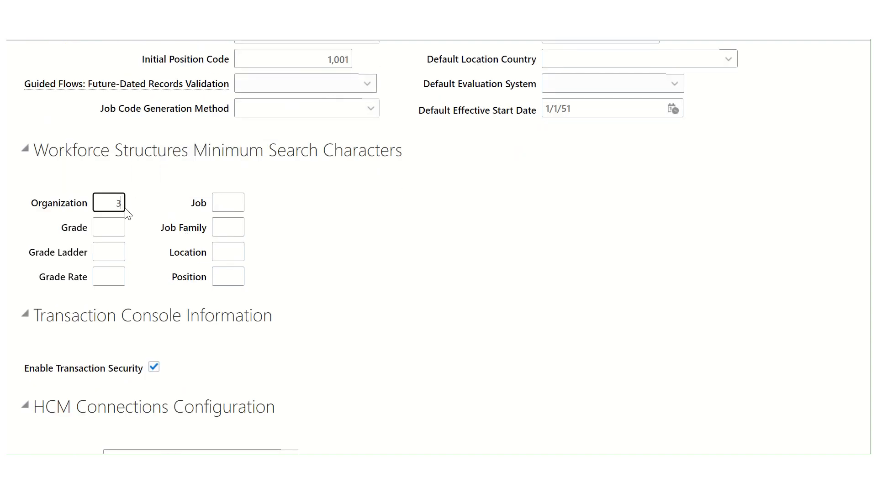
pyautogui.moveTo(108, 203); pyautogui.dragTo(140, 202)
pyautogui.write('3')
pyautogui.scroll(-1, 365, 267)
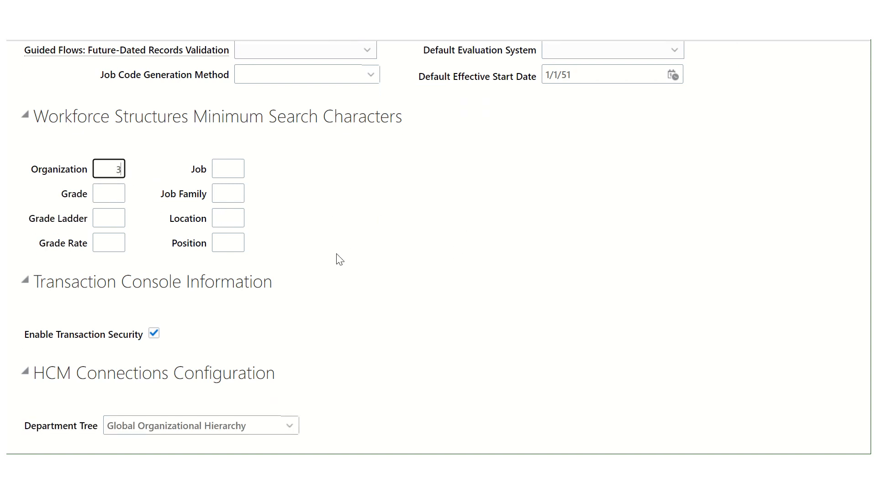
# Submit the corrected SJ Group of Companies enterprise record and confirm the submission request.
pyautogui.scroll(10, 367, 304)
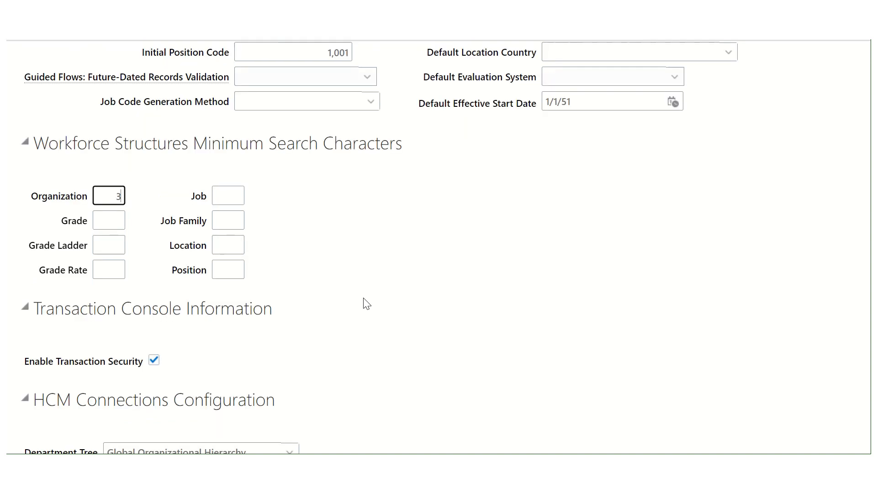
pyautogui.scroll(8, 394, 319)
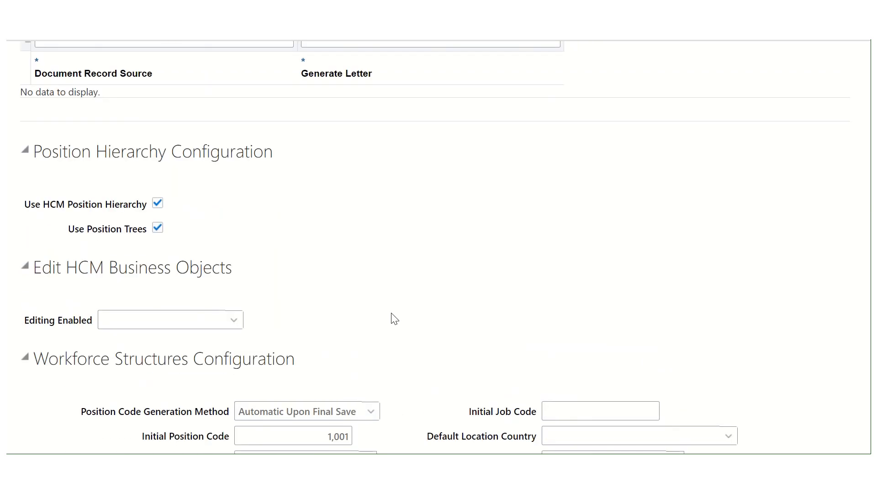
pyautogui.scroll(15, 395, 318)
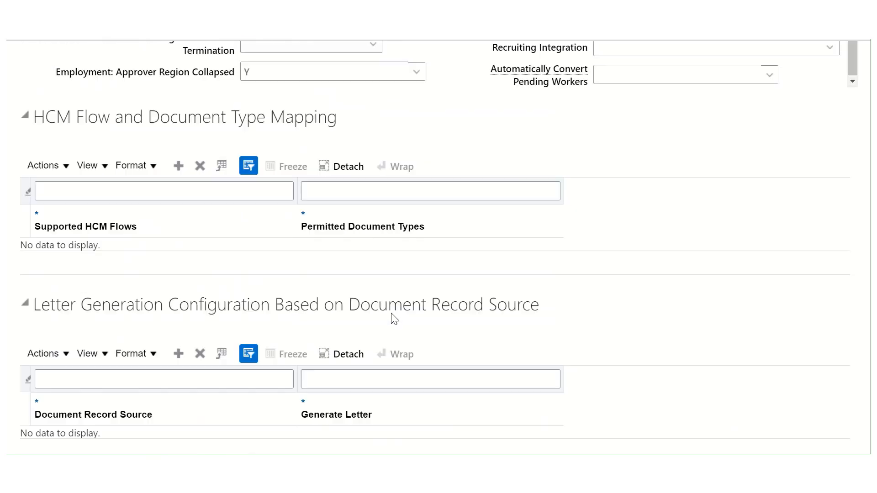
pyautogui.scroll(9, 395, 318)
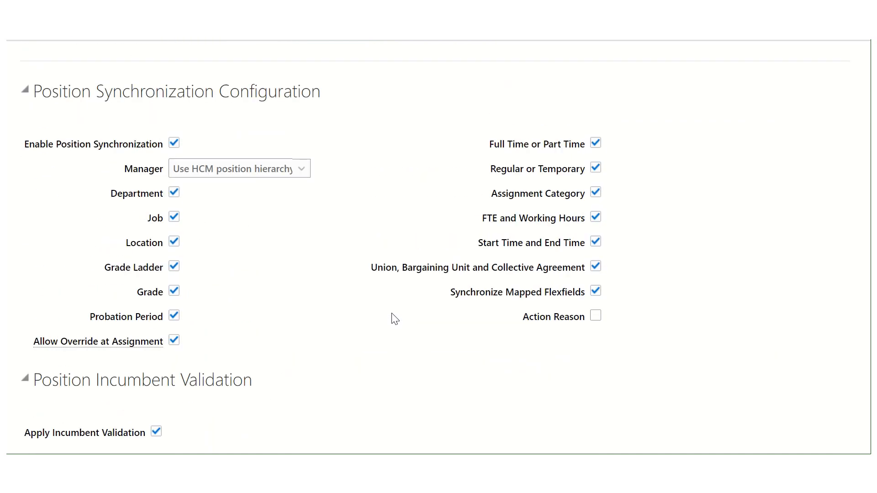
pyautogui.scroll(10, 394, 318)
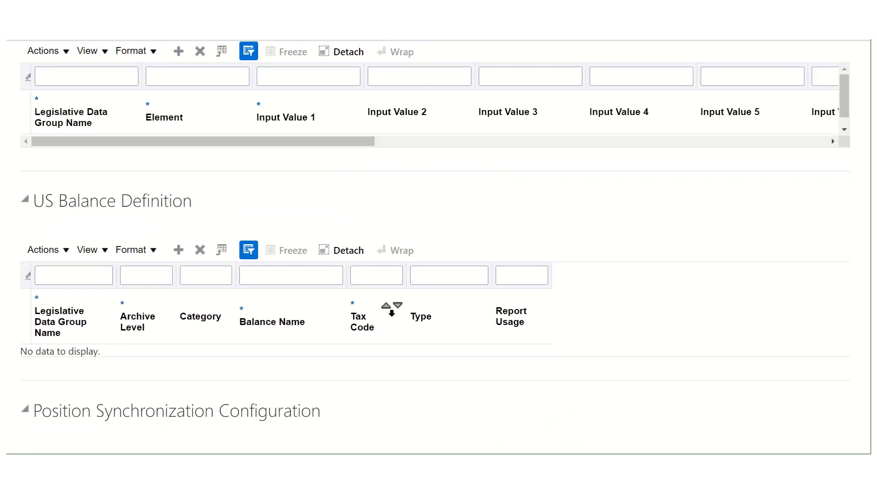
pyautogui.scroll(10, 395, 319)
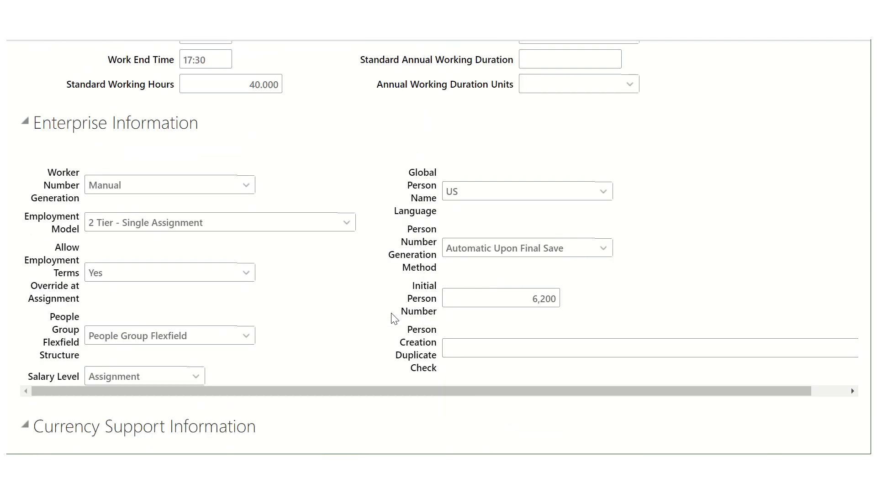
pyautogui.scroll(8, 395, 318)
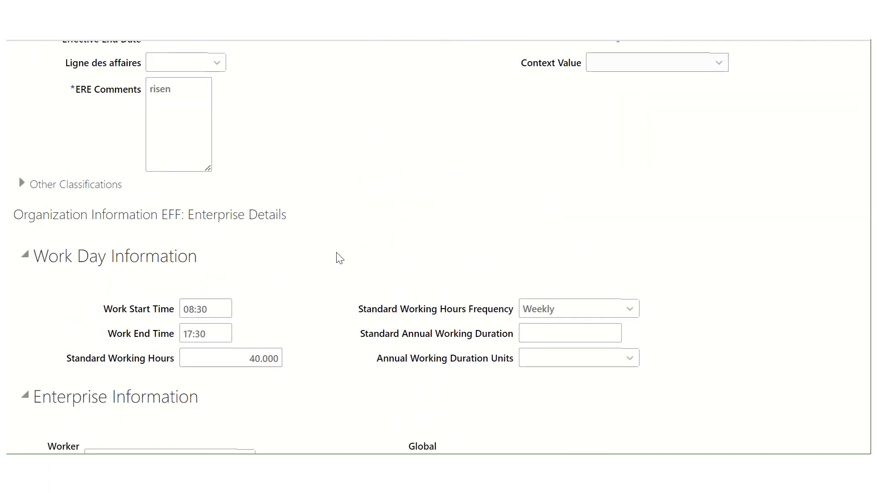
pyautogui.scroll(6, 411, 268)
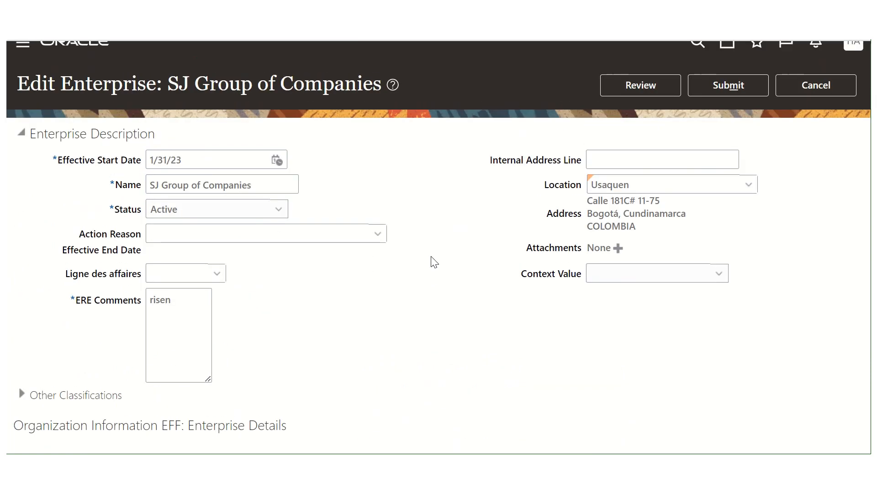
pyautogui.scroll(1, 433, 263)
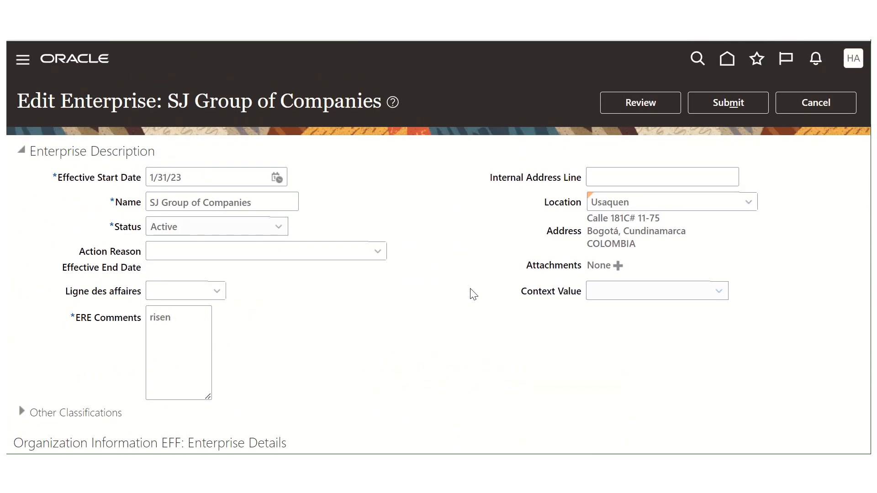
pyautogui.scroll(-10, 393, 261)
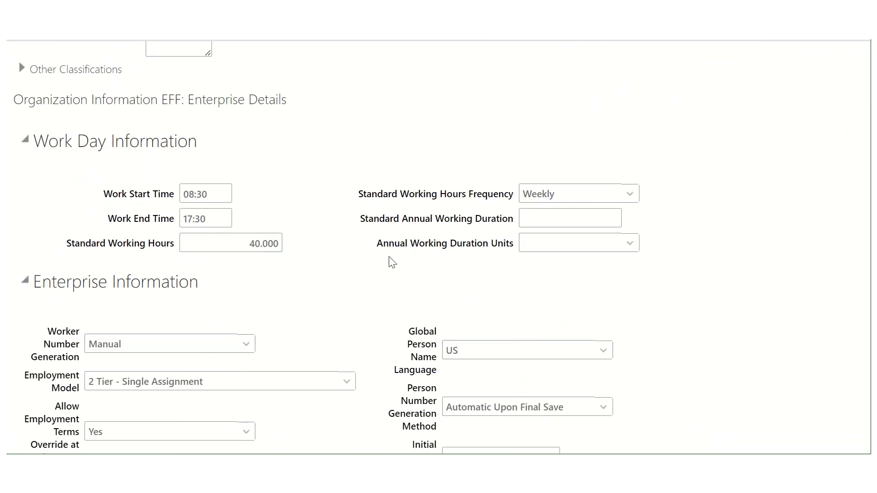
pyautogui.scroll(-10, 391, 262)
pyautogui.scroll(20, 391, 260)
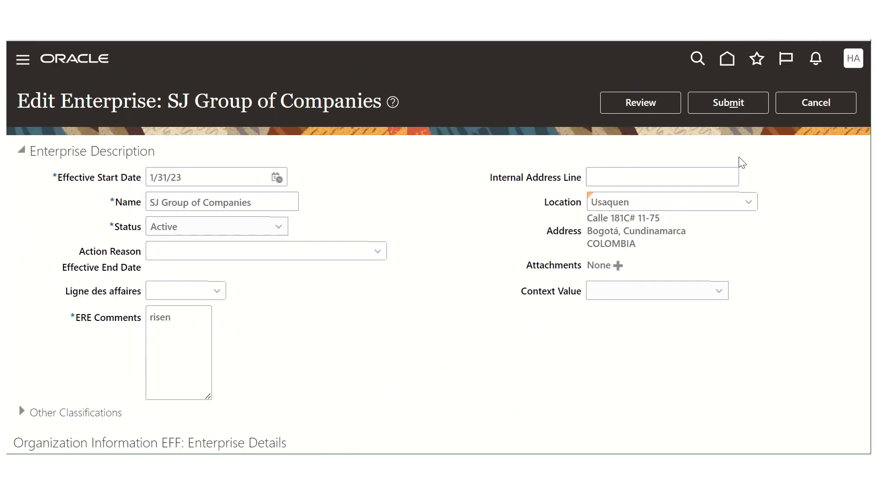
pyautogui.click(741, 105)
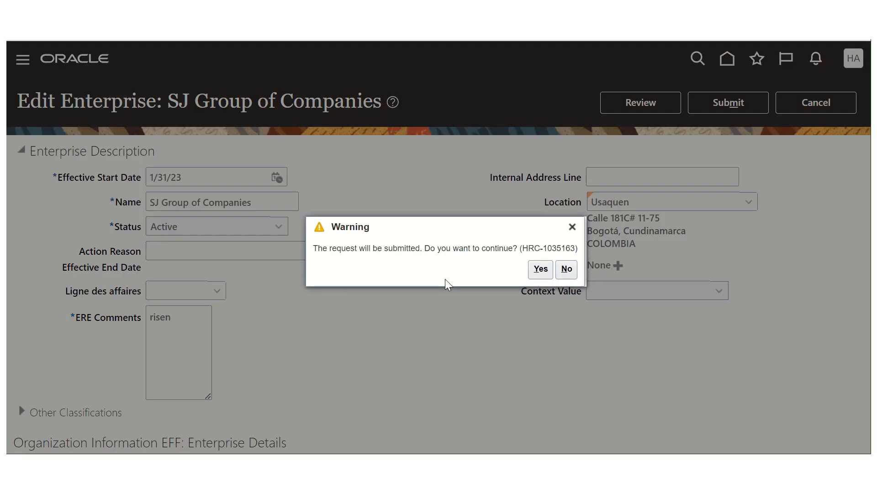
pyautogui.click(539, 270)
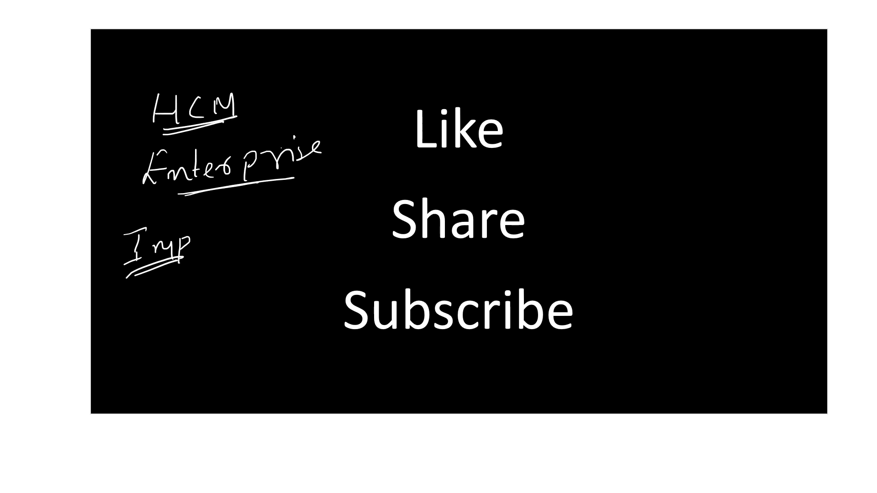
pyautogui.moveTo(519, 138); pyautogui.dragTo(575, 126)
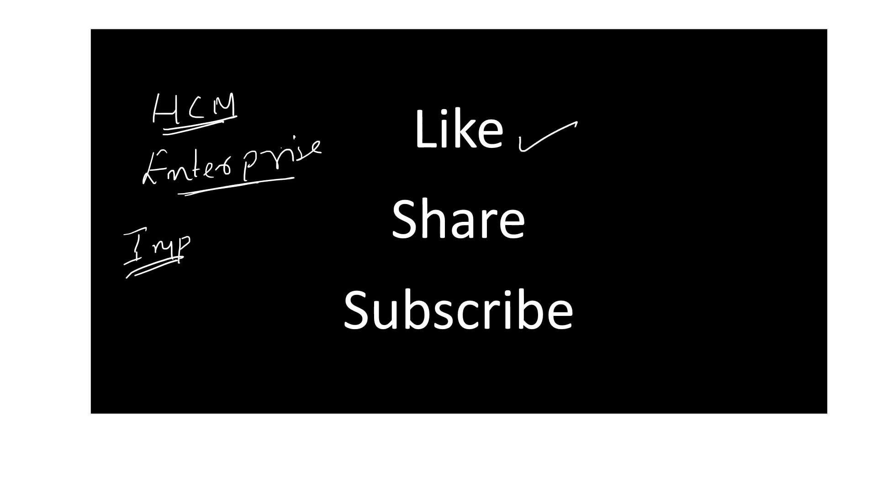